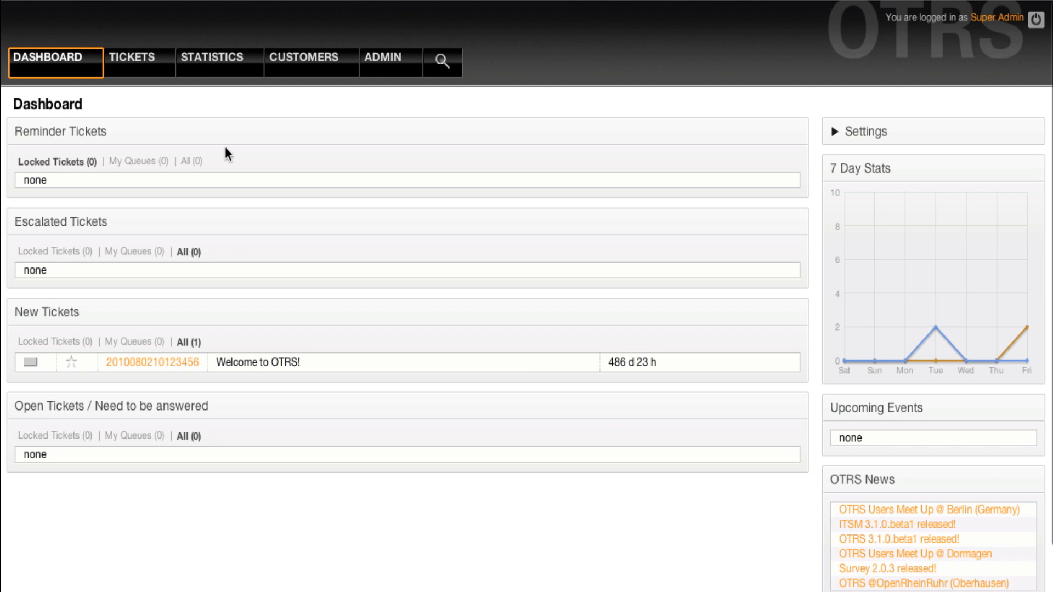
# - Open the TICKETS menu dropdown on the dashboard
pyautogui.moveTo(136, 68)
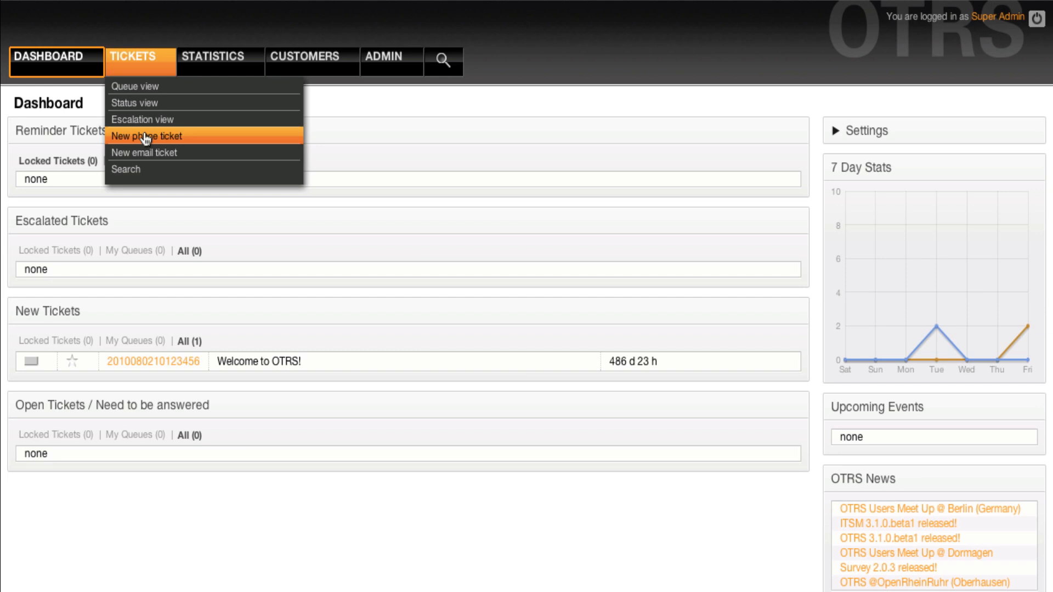
# - Open the New phone ticket form and scroll through its empty fields
pyautogui.click(145, 136)
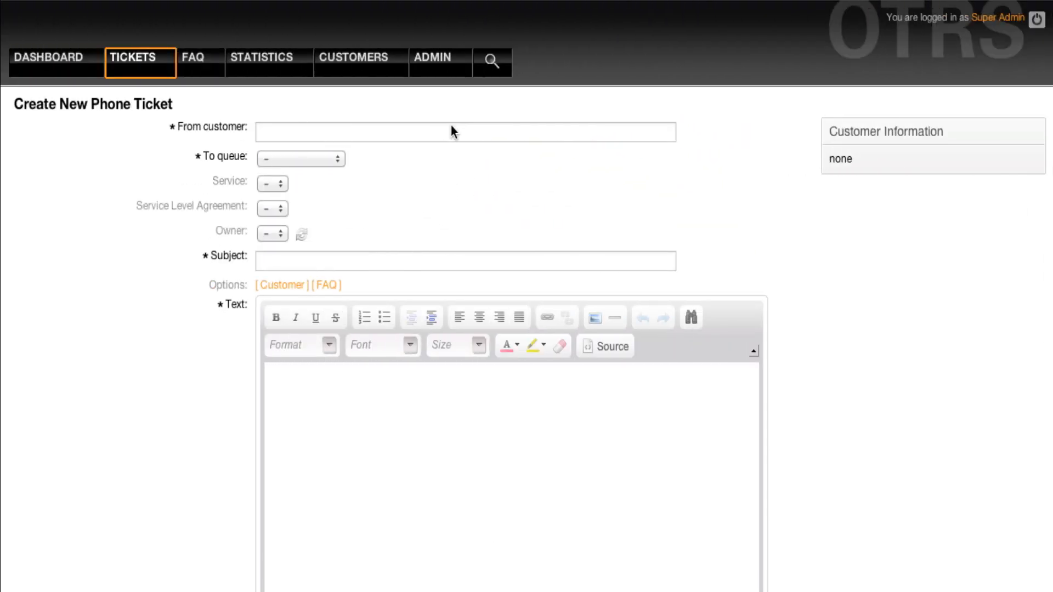
pyautogui.scroll(-6, 451, 132)
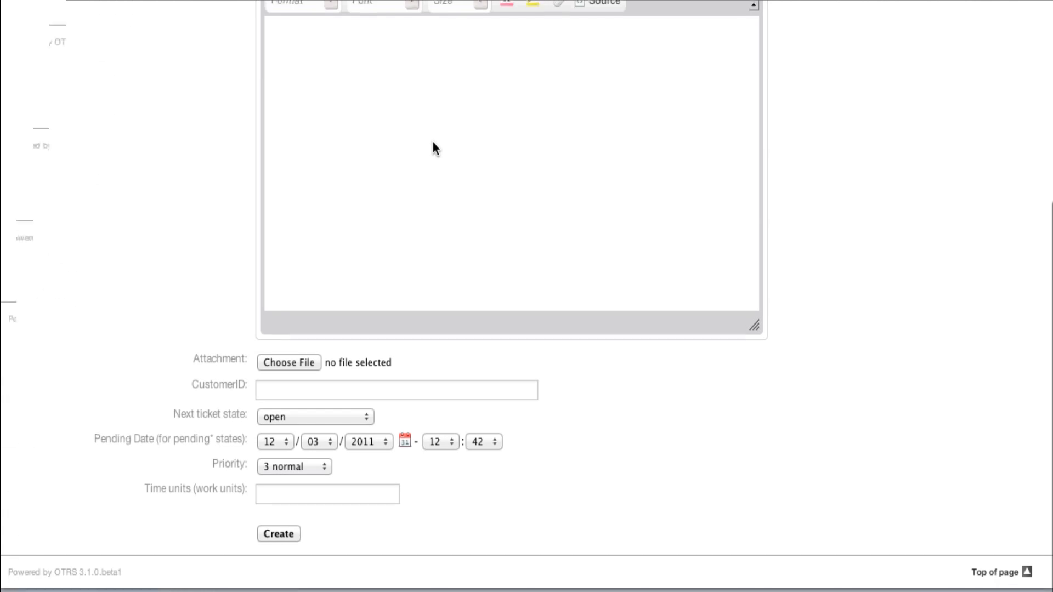
pyautogui.scroll(10, 433, 142)
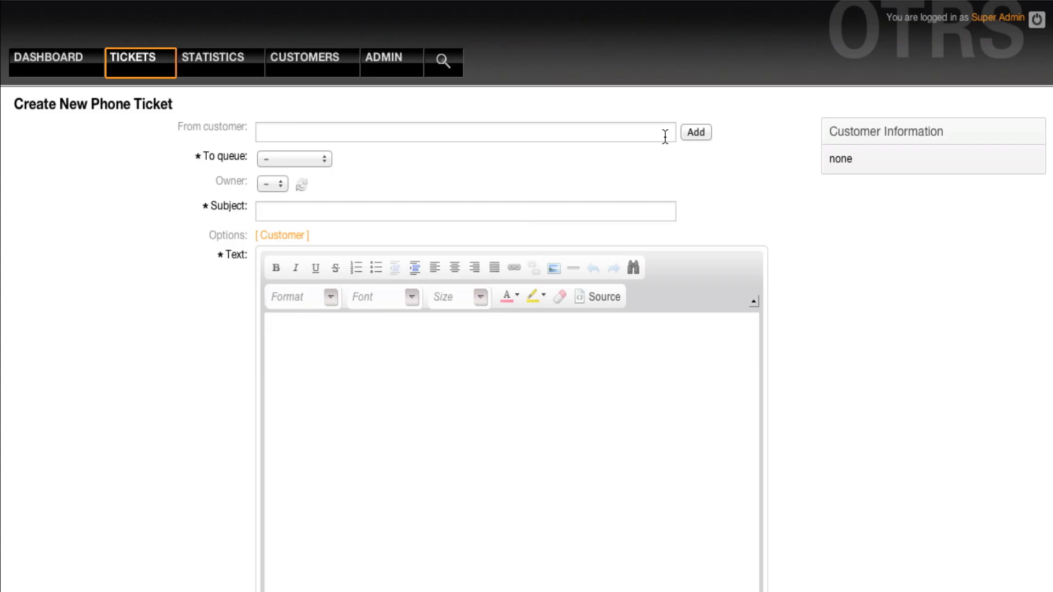
# - Add the test customer and a second customer e-mail address to the ticket
pyautogui.click(666, 135)
pyautogui.write('test')
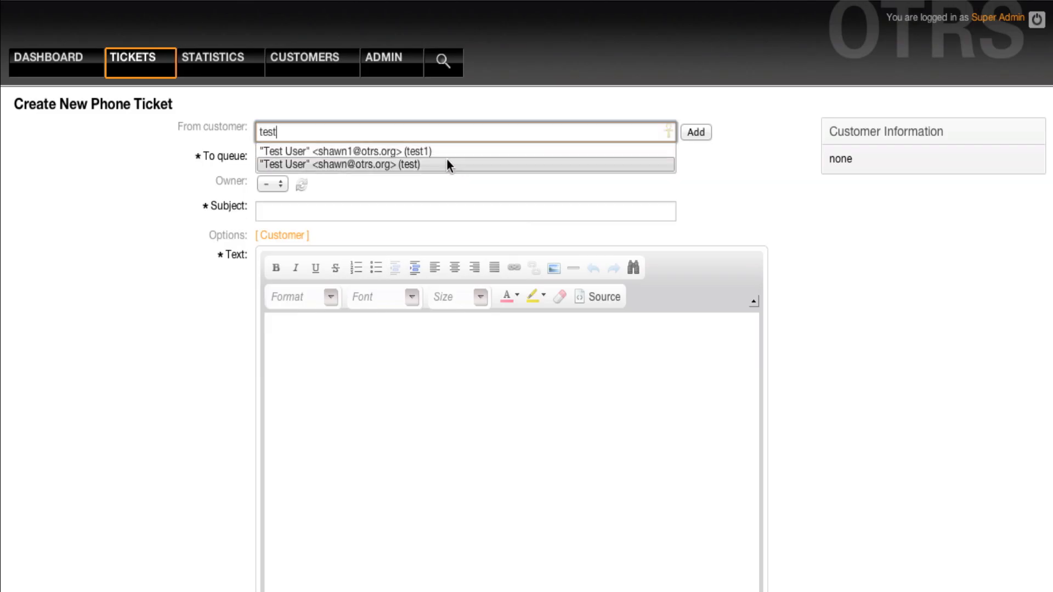
pyautogui.click(438, 155)
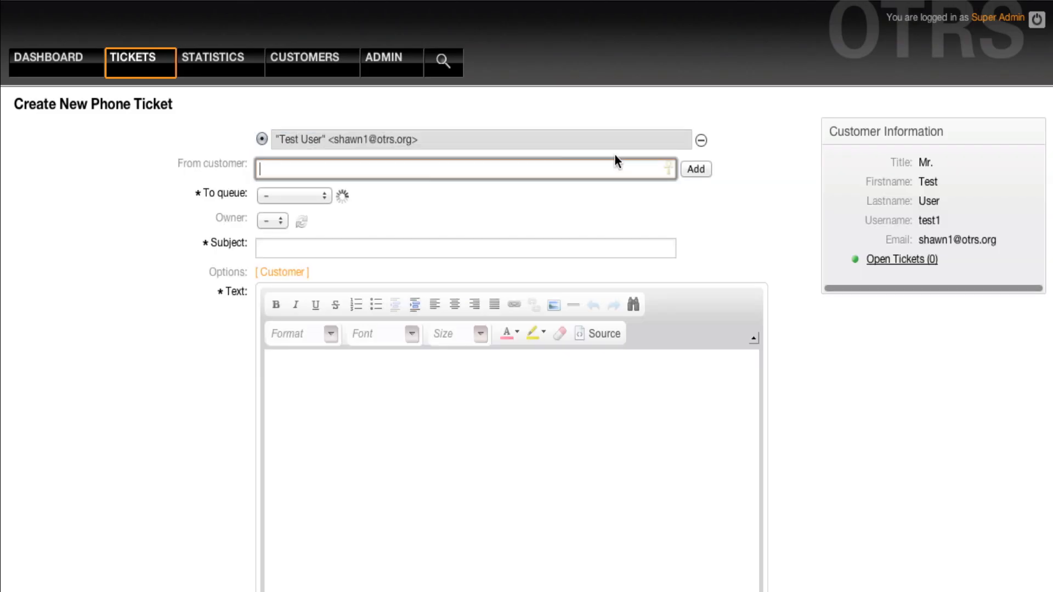
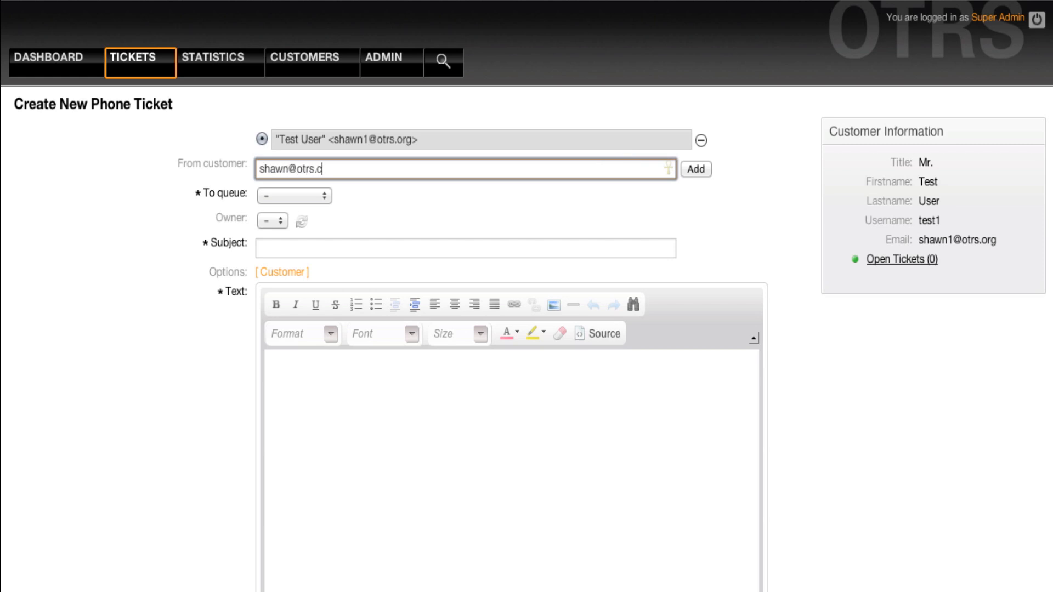
pyautogui.click(692, 170)
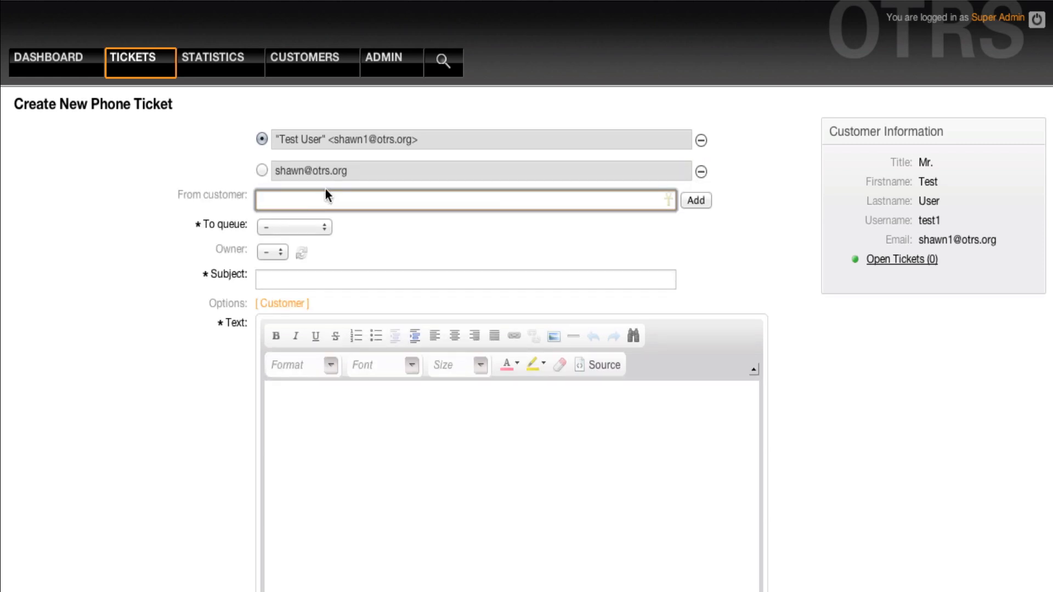
pyautogui.click(375, 170)
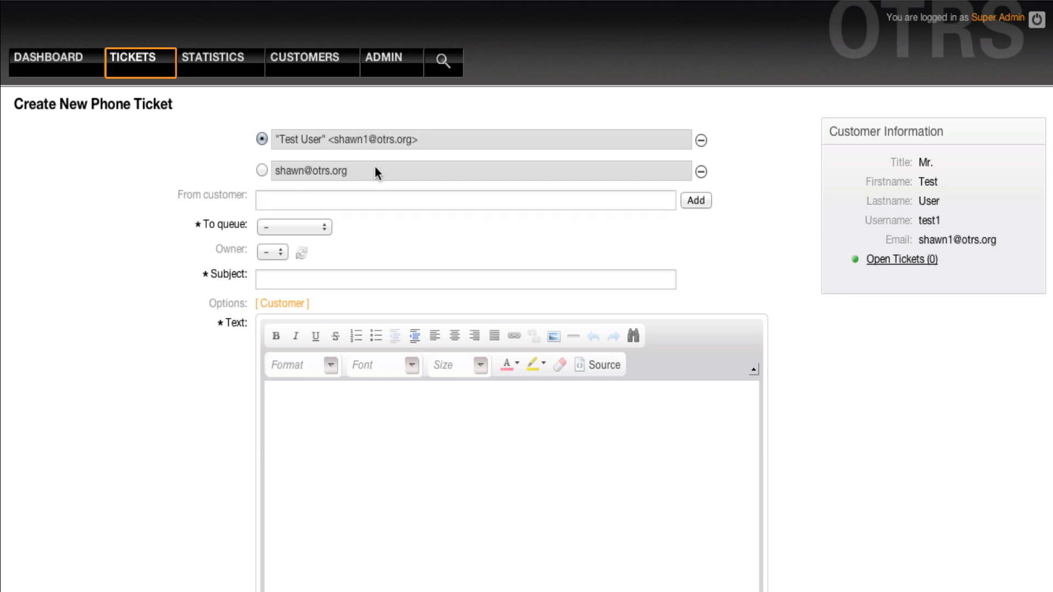
# - Choose the Postmaster queue, enter subject and text 'test', and create the ticket
pyautogui.click(295, 225)
pyautogui.click(295, 272)
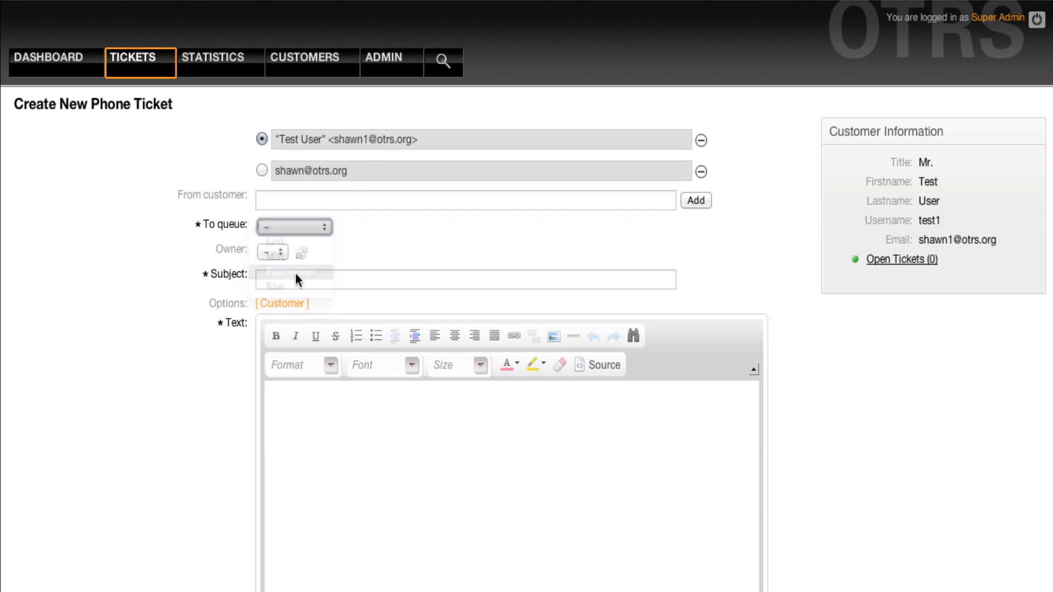
pyautogui.click(298, 281)
pyautogui.write('test')
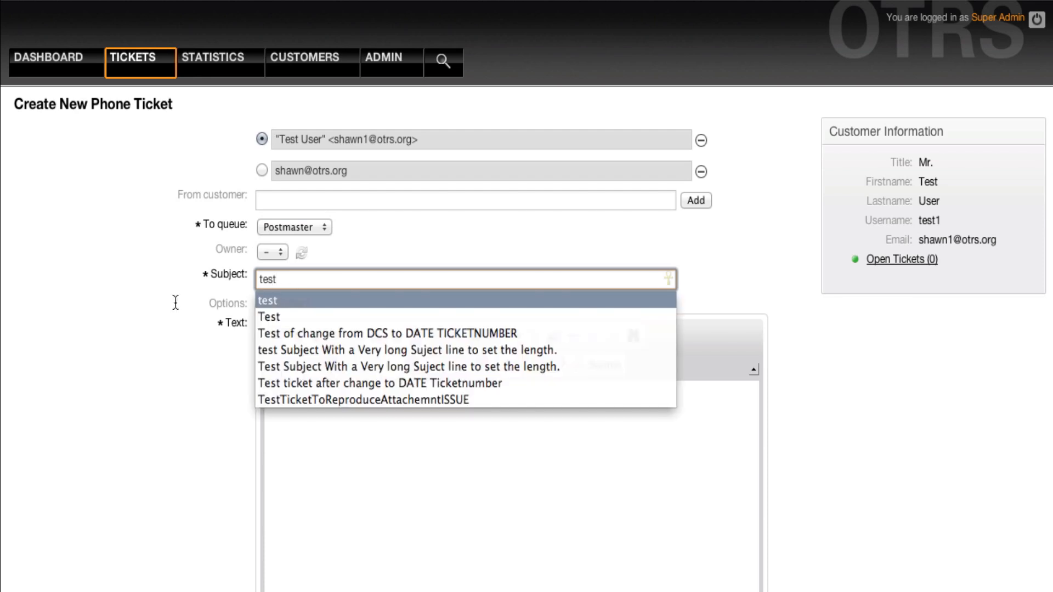
pyautogui.click(190, 308)
pyautogui.click(306, 383)
pyautogui.write('test')
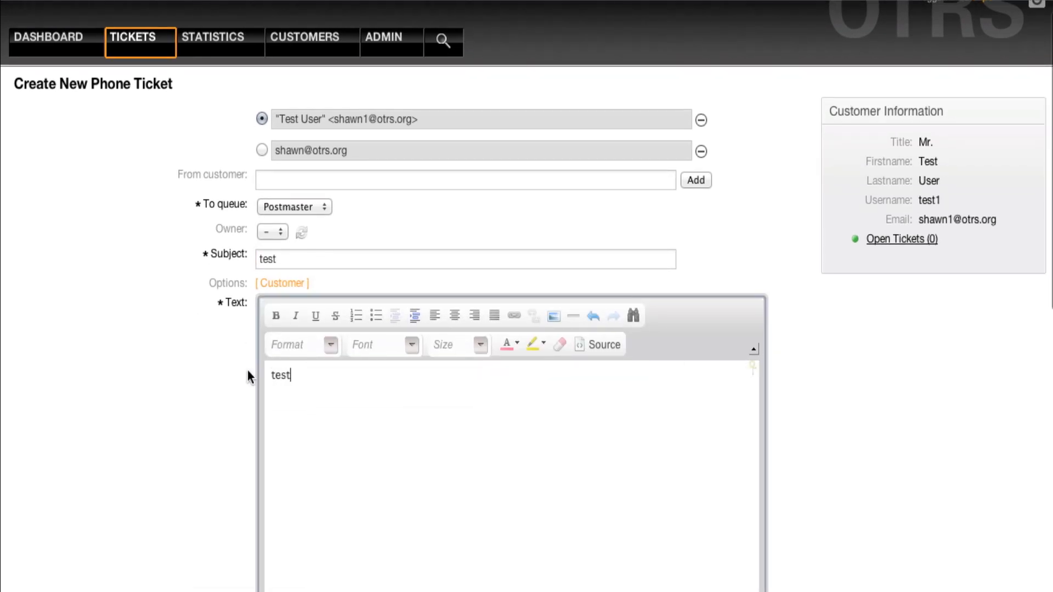
pyautogui.scroll(-10, 248, 370)
pyautogui.click(266, 308)
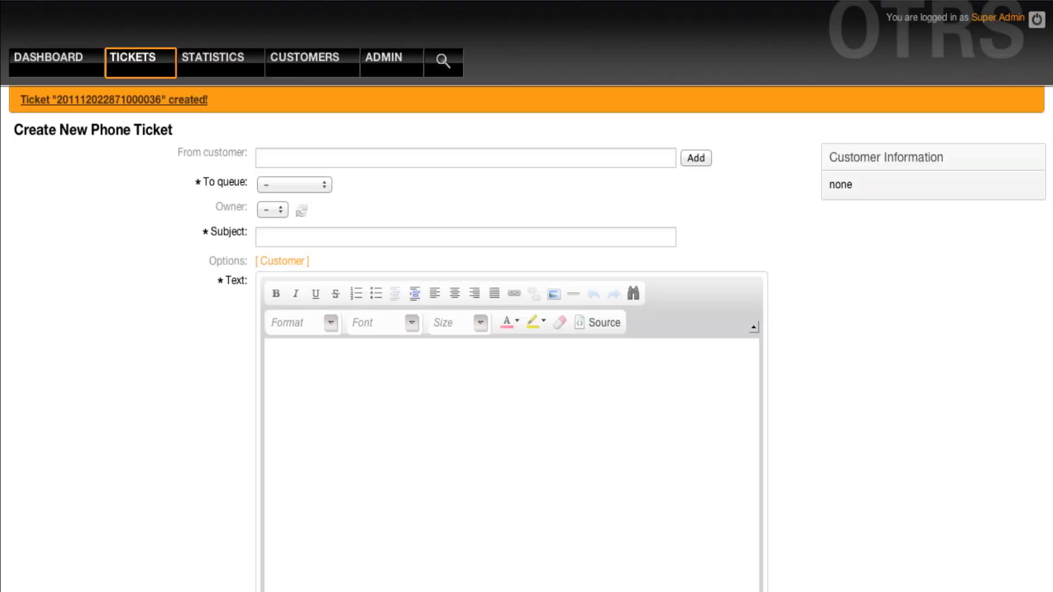
# - Open the newly created ticket and review its customer-phone article 'test'
pyautogui.click(76, 102)
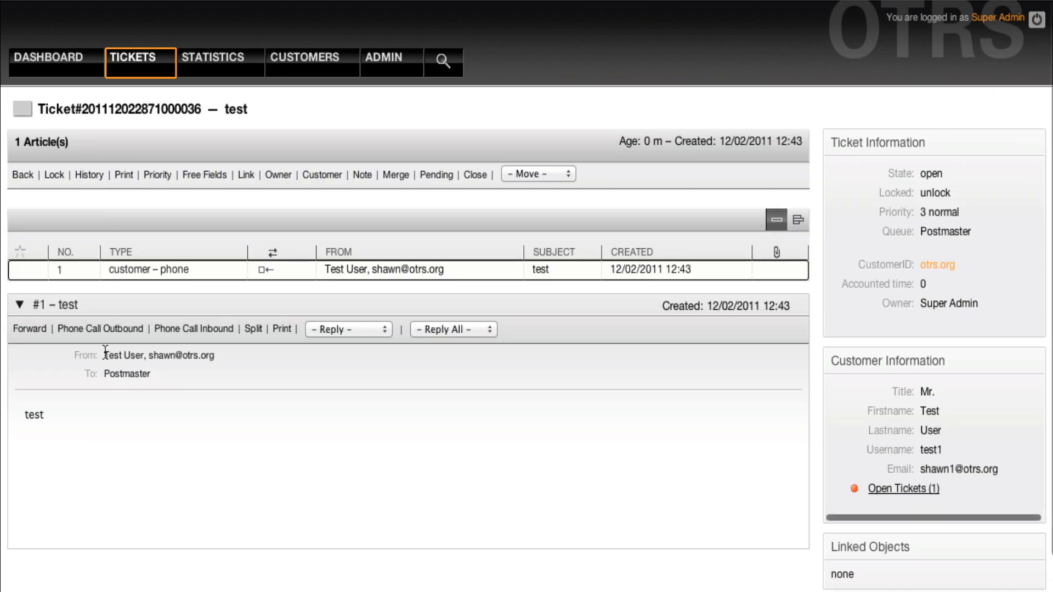
pyautogui.moveTo(105, 355); pyautogui.dragTo(204, 361)
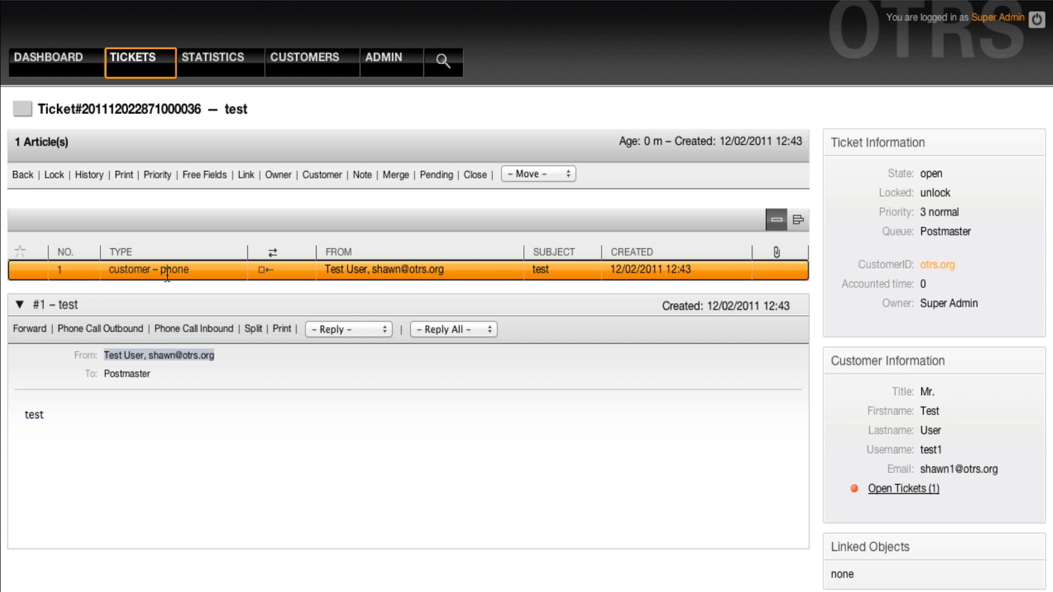
pyautogui.scroll(-2, 248, 355)
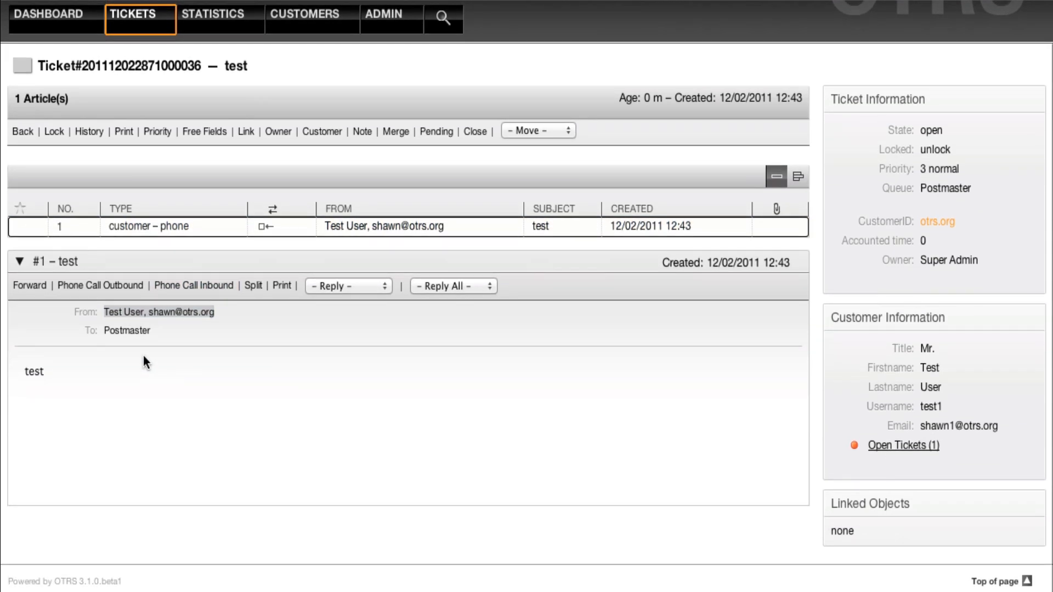
pyautogui.click(335, 320)
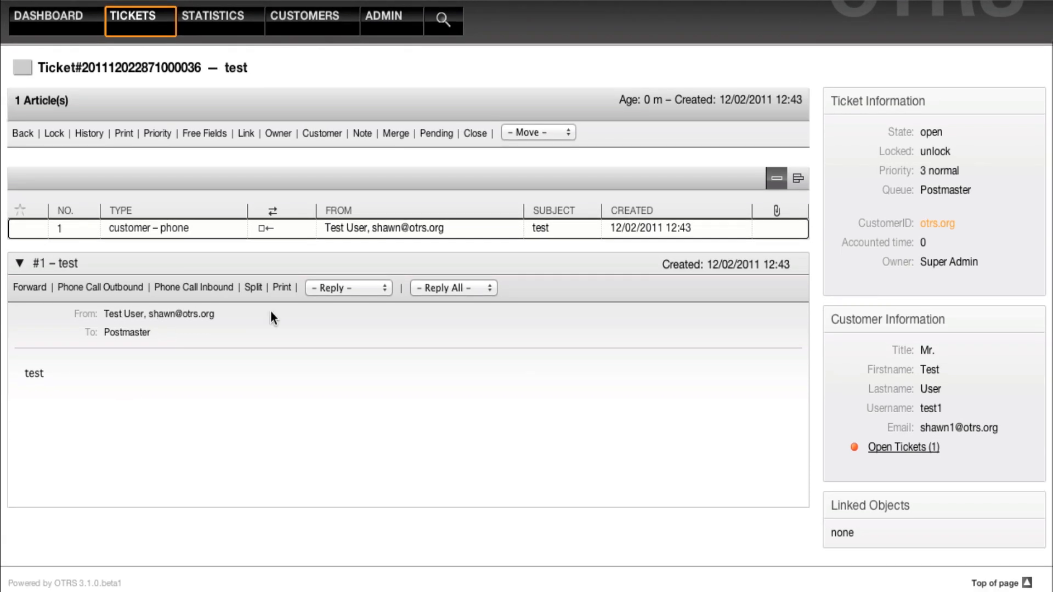
pyautogui.click(441, 287)
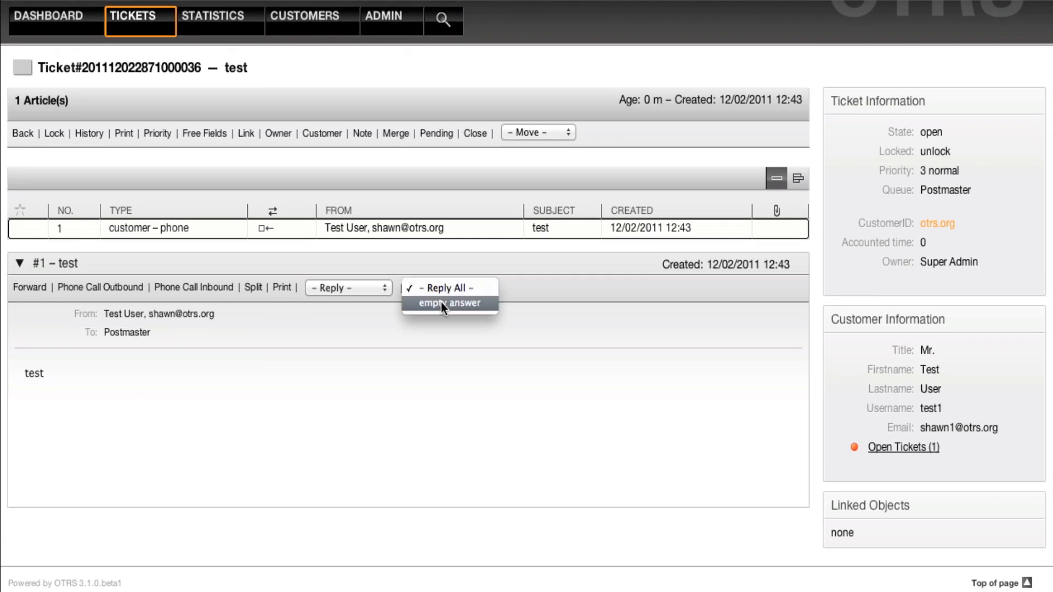
pyautogui.click(441, 302)
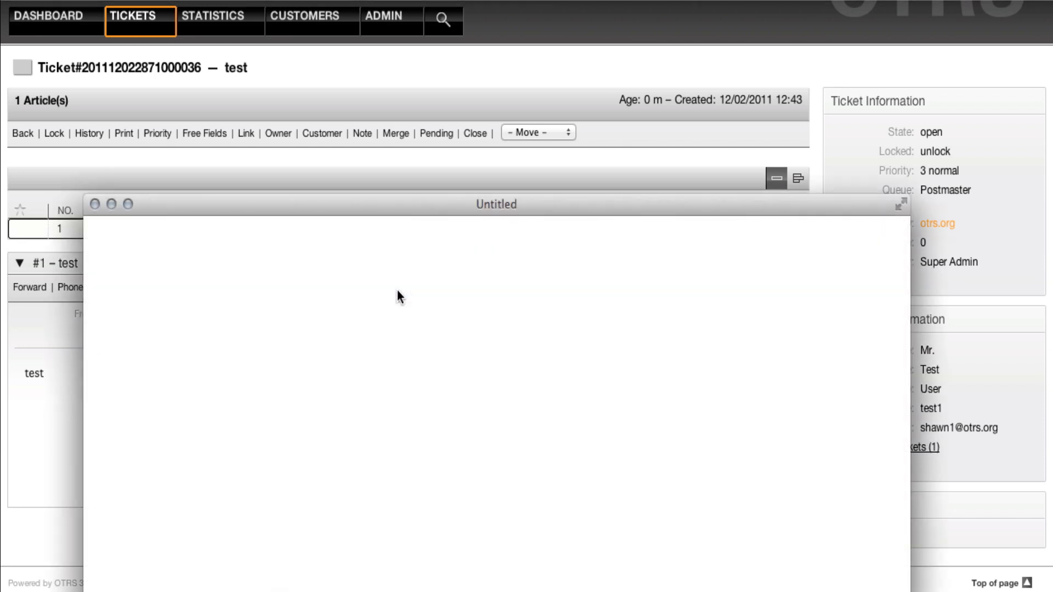
pyautogui.moveTo(350, 209); pyautogui.dragTo(436, 130)
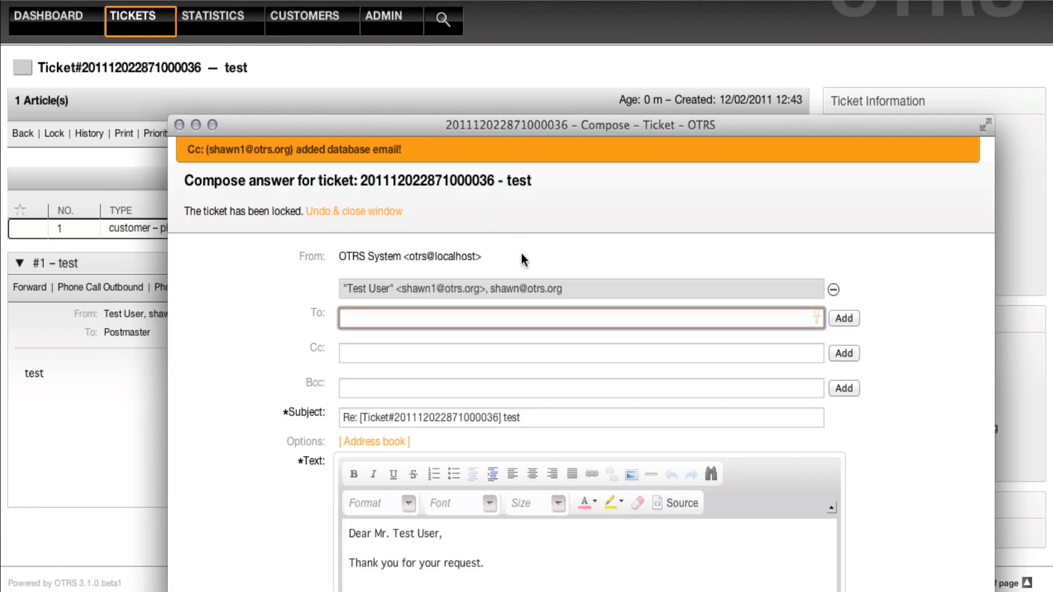
pyautogui.doubleClick(529, 289)
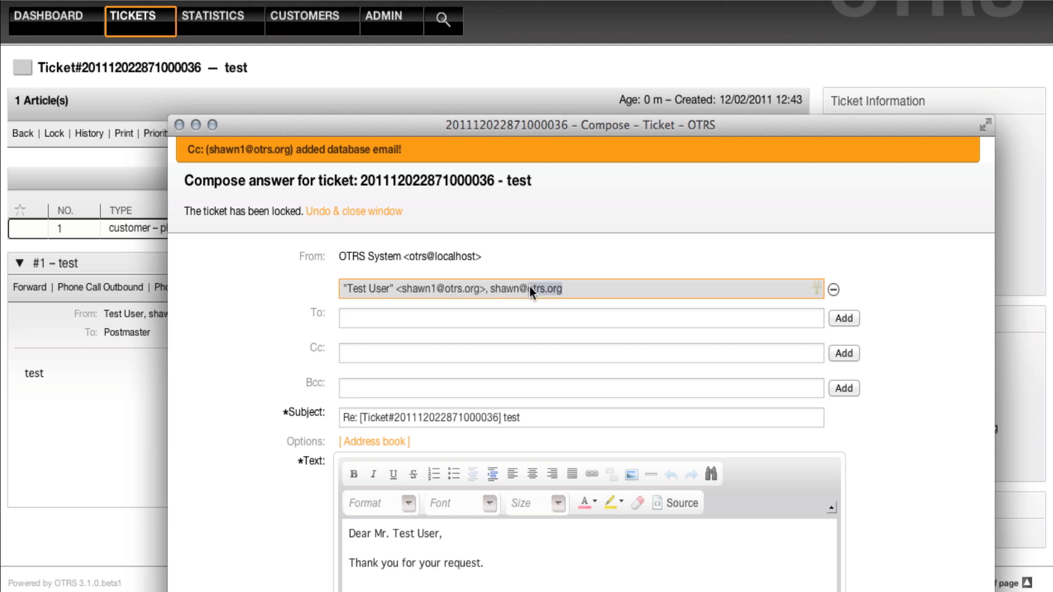
pyautogui.click(504, 318)
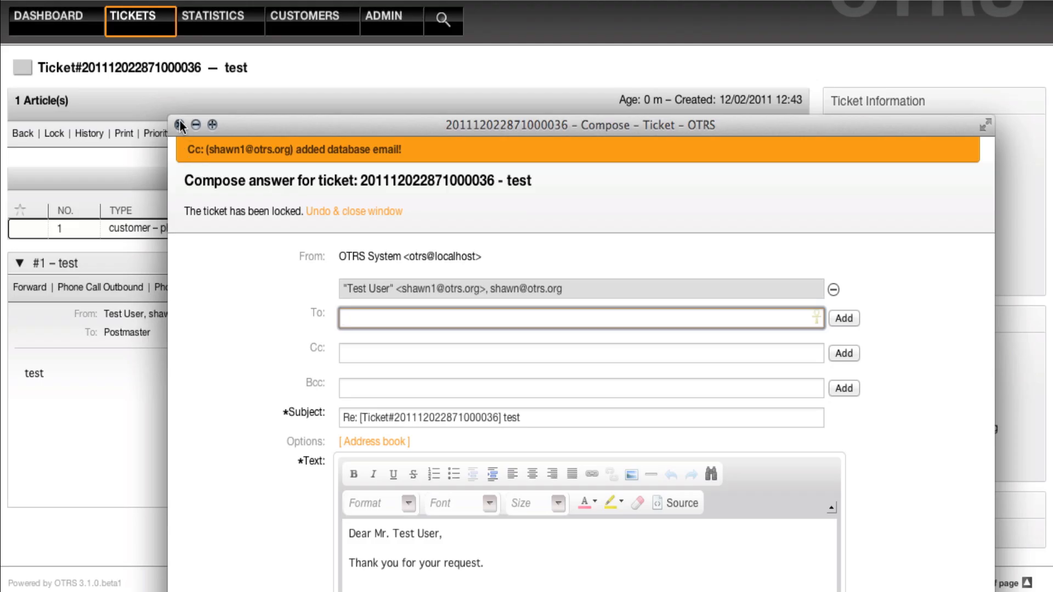
pyautogui.click(180, 124)
pyautogui.click(138, 22)
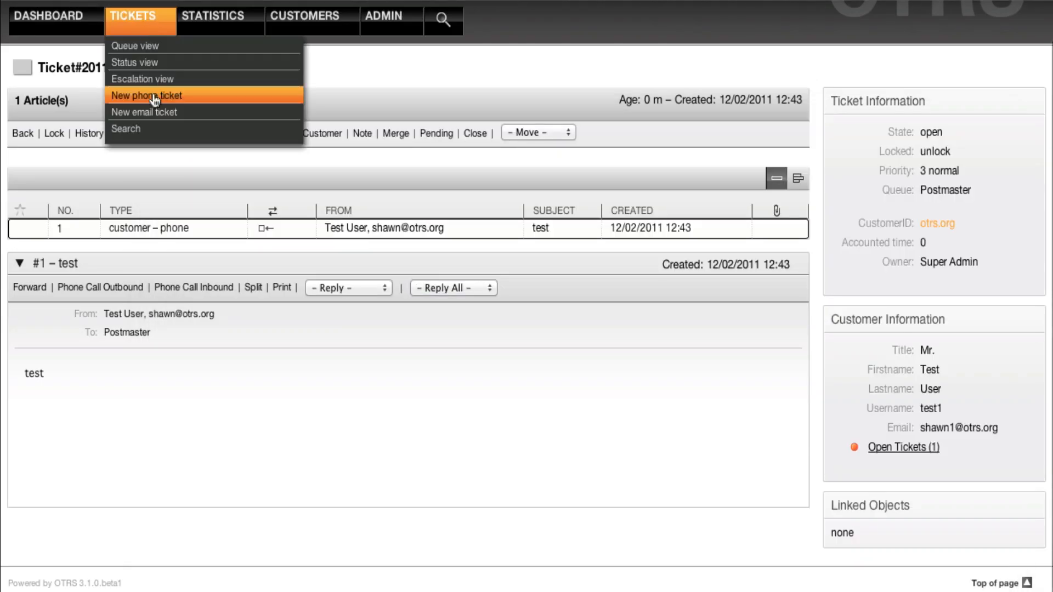
# - Open the New email ticket form and scroll through its empty fields
pyautogui.click(153, 110)
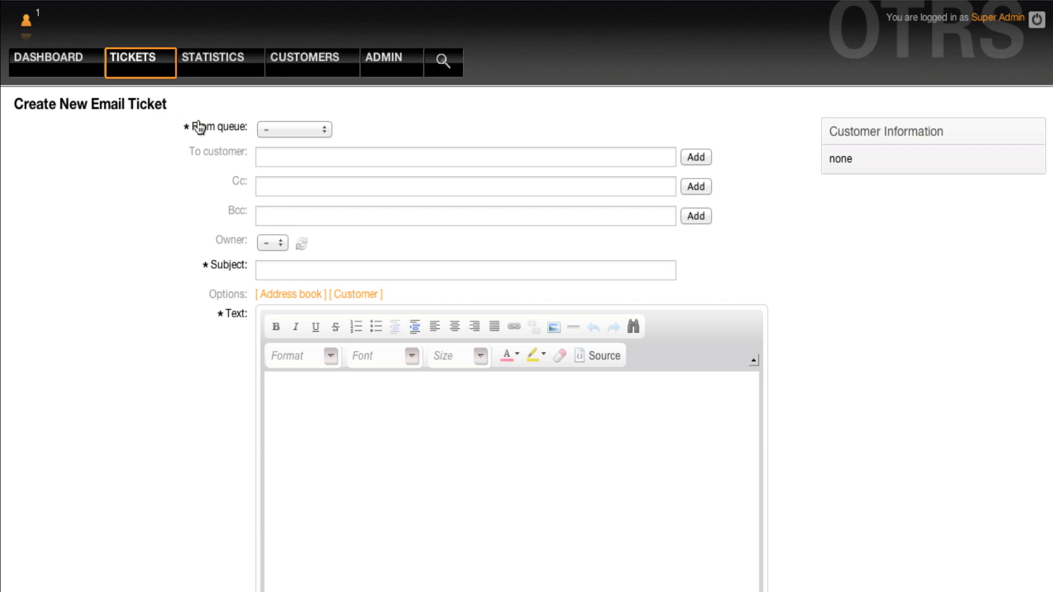
pyautogui.click(279, 156)
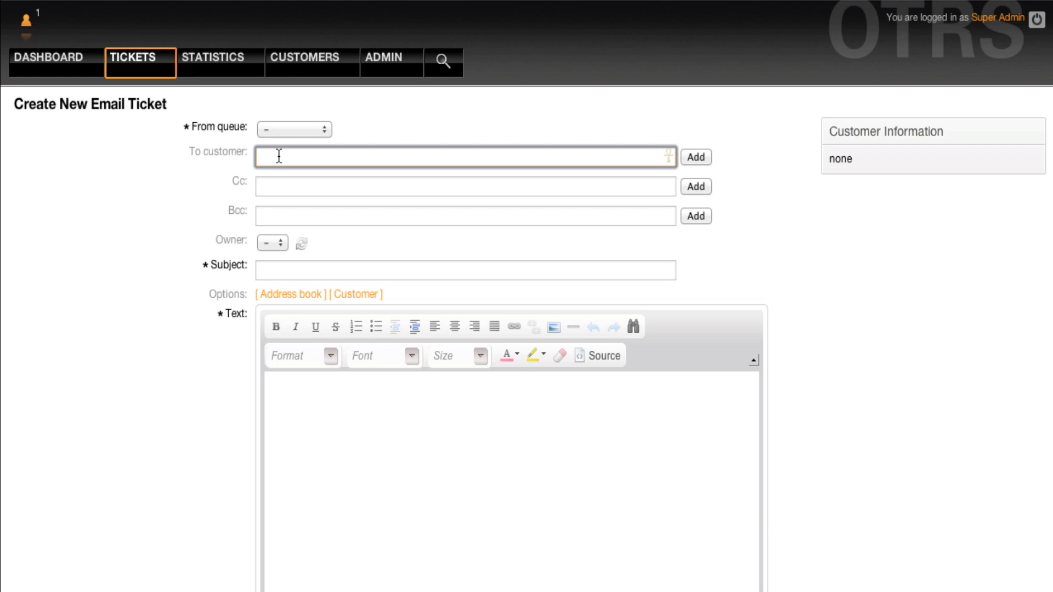
pyautogui.scroll(-10, 279, 157)
pyautogui.scroll(8, 226, 73)
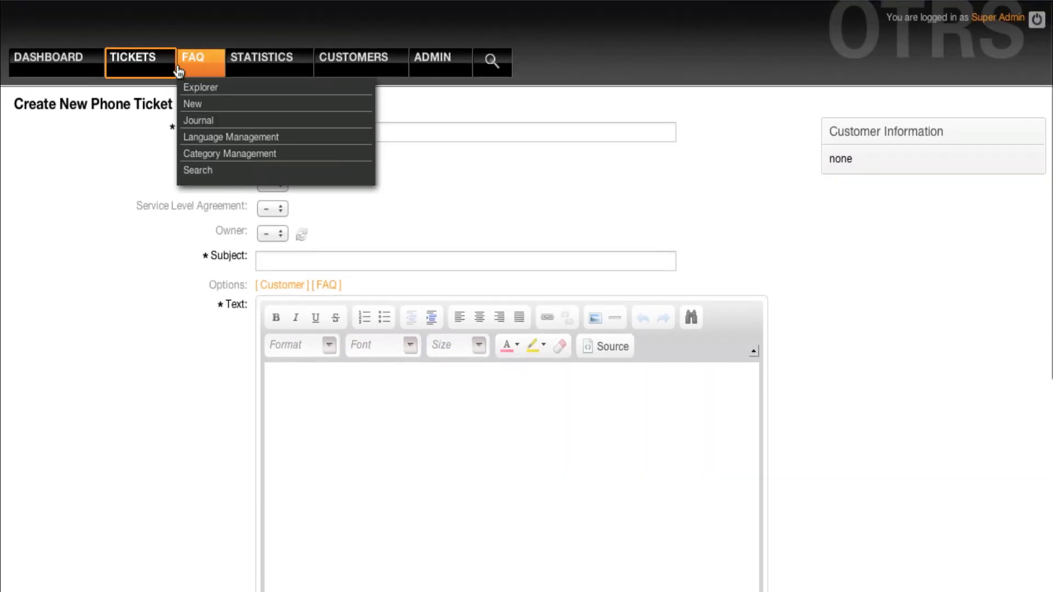
pyautogui.moveTo(152, 65)
pyautogui.click(149, 153)
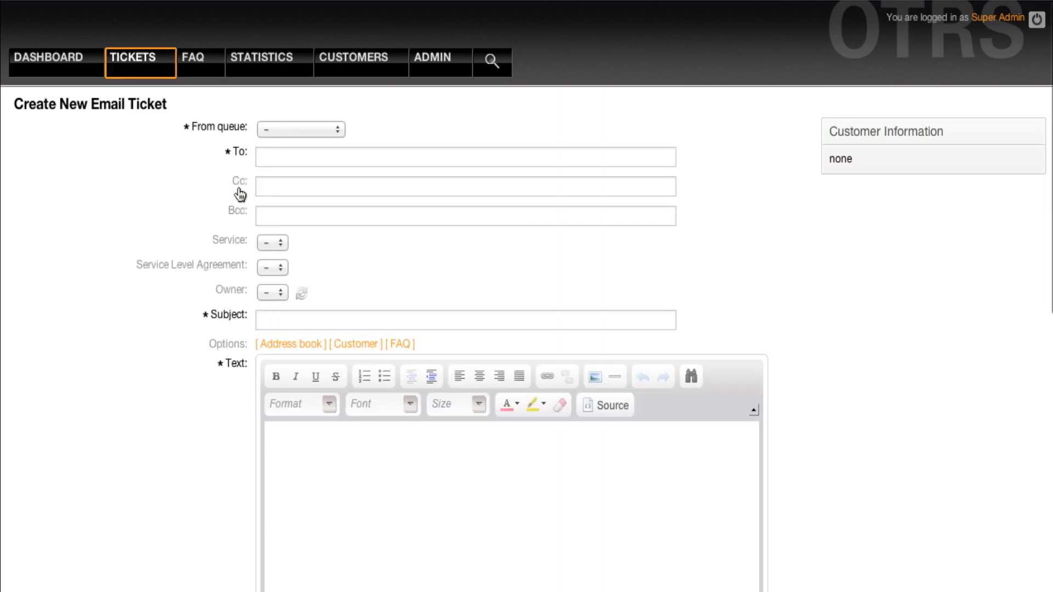
pyautogui.scroll(-4, 238, 256)
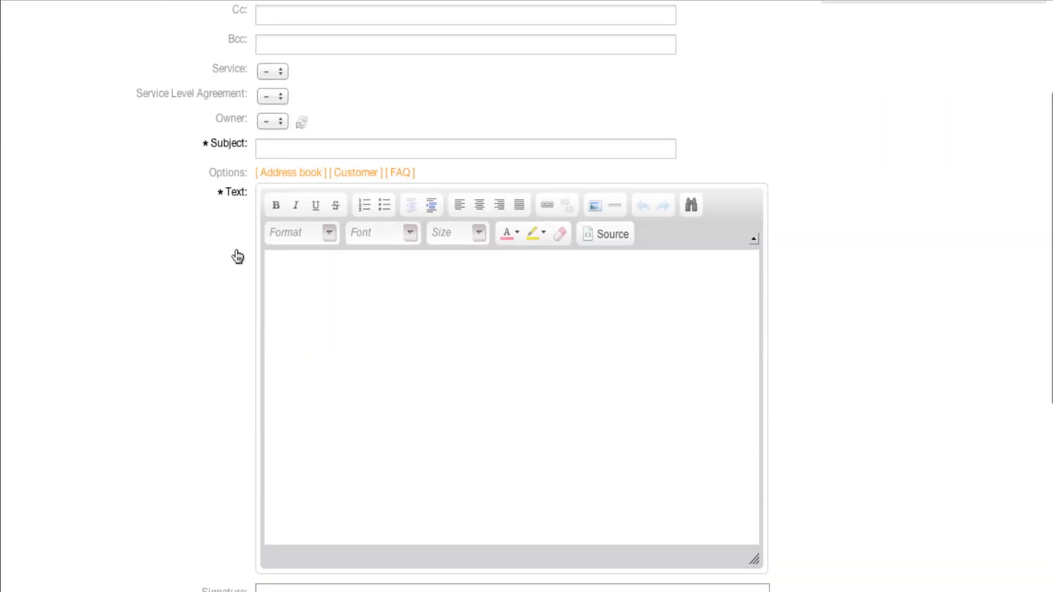
pyautogui.scroll(4, 236, 249)
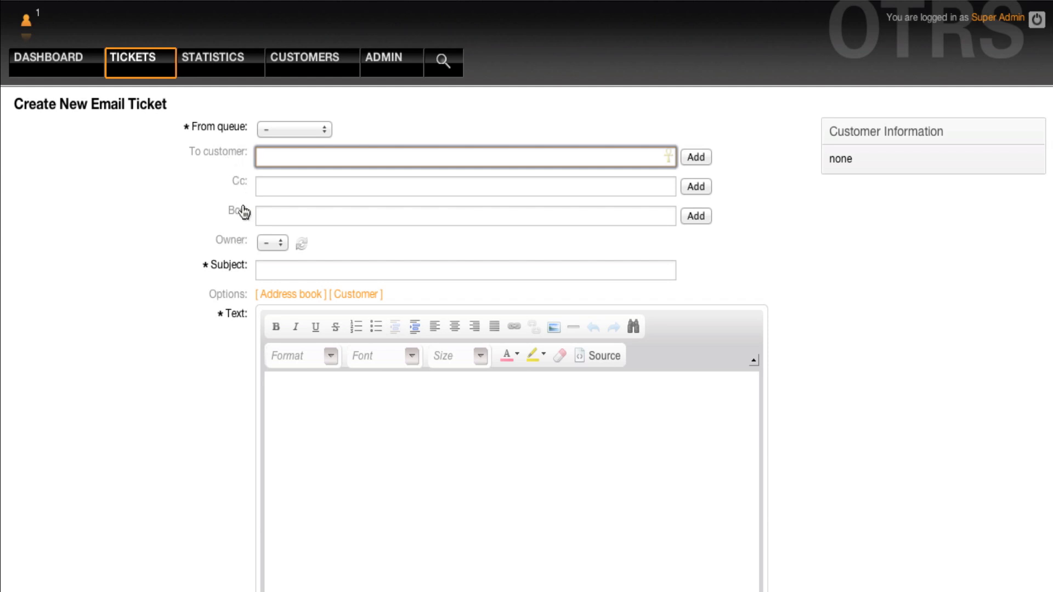
# - Add the test customer as To and Cc recipient and start a Bcc entry 'test'
pyautogui.write('test')
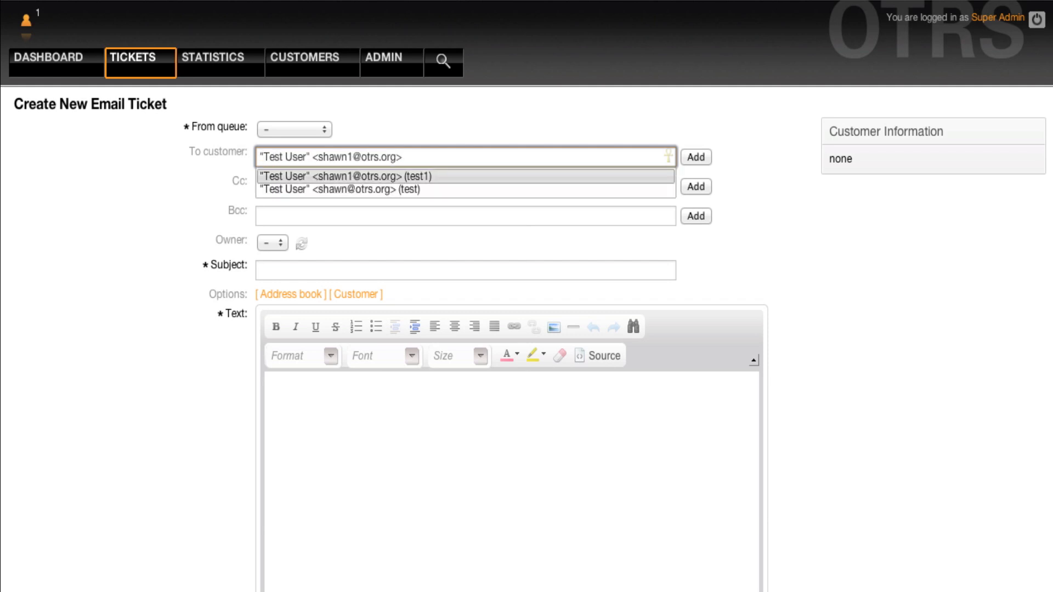
pyautogui.press('Return')
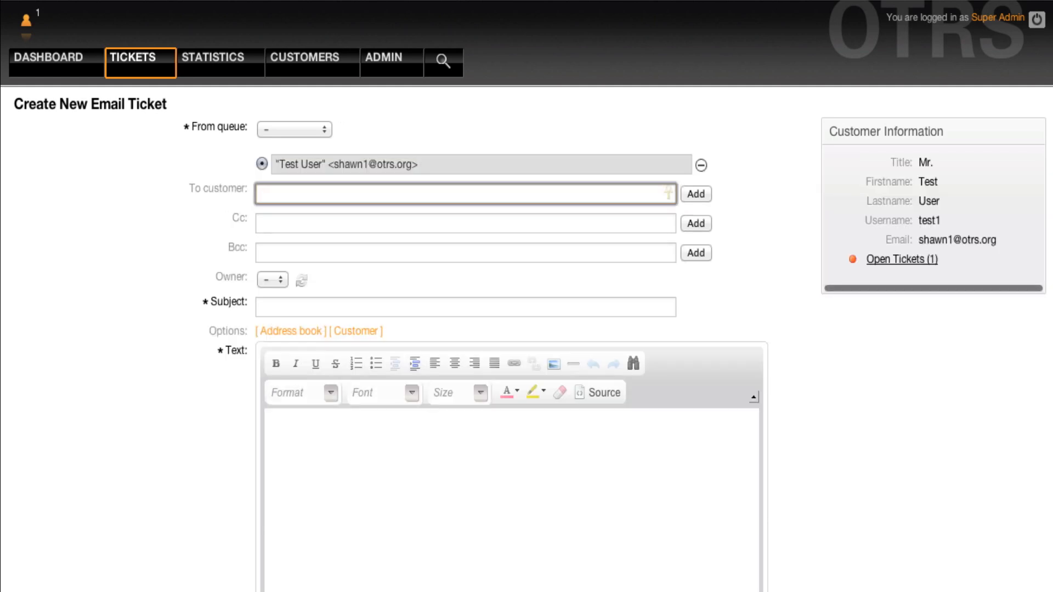
pyautogui.press('Tab')
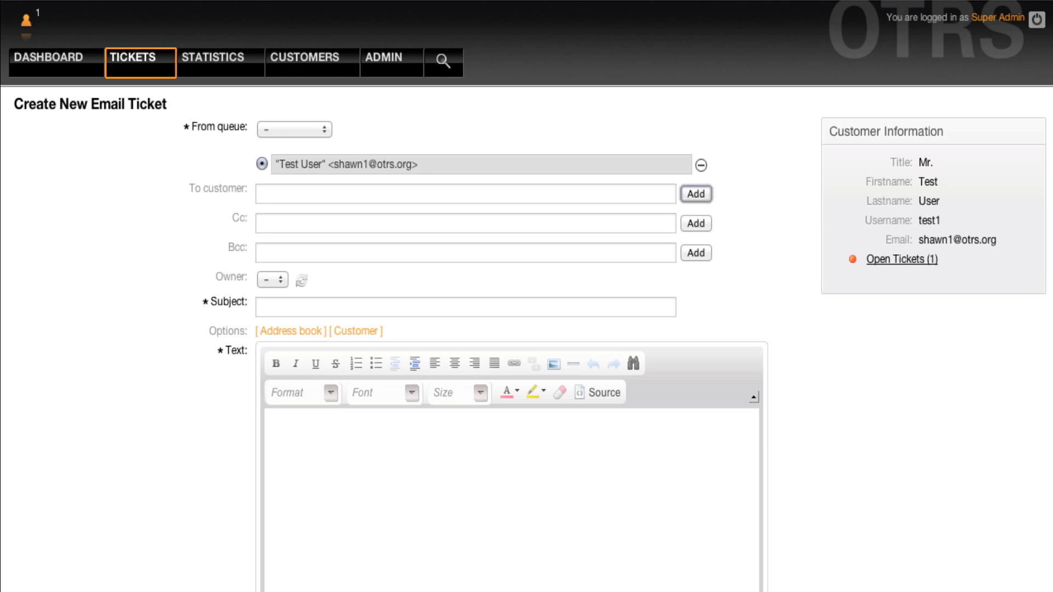
pyautogui.press('Tab')
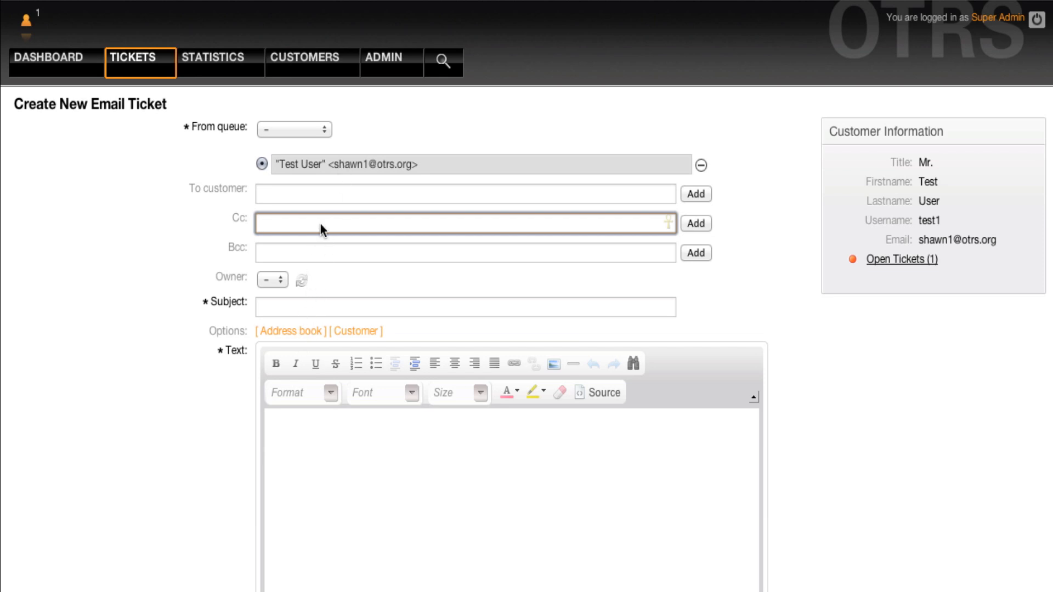
pyautogui.write('test')
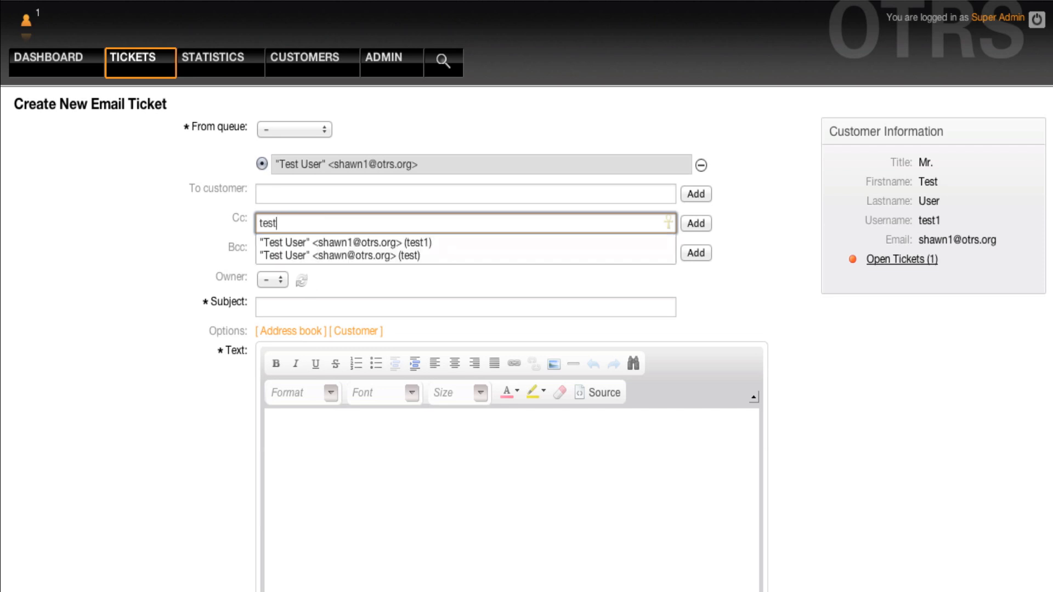
pyautogui.click(373, 244)
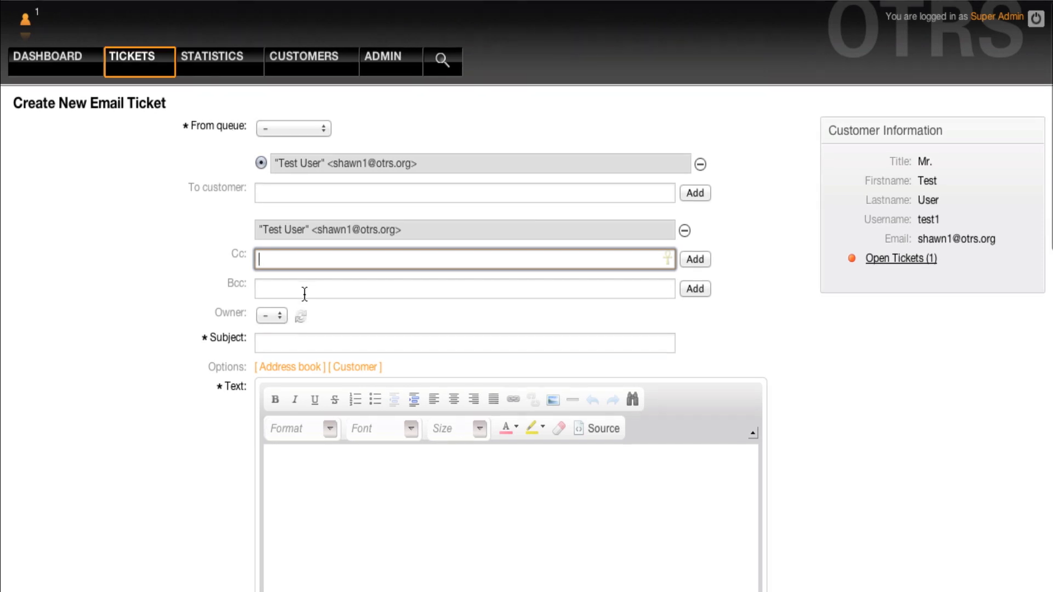
pyautogui.click(305, 294)
pyautogui.write('test')
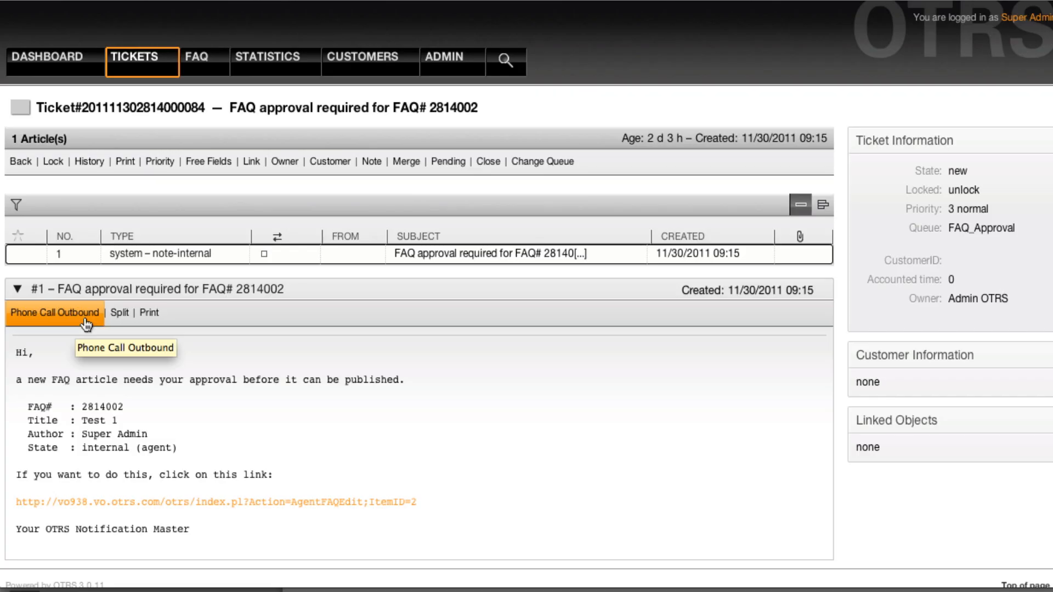
# - Submit an outbound phone call note 'test' with a next ticket state on the FAQ ticket
pyautogui.click(85, 322)
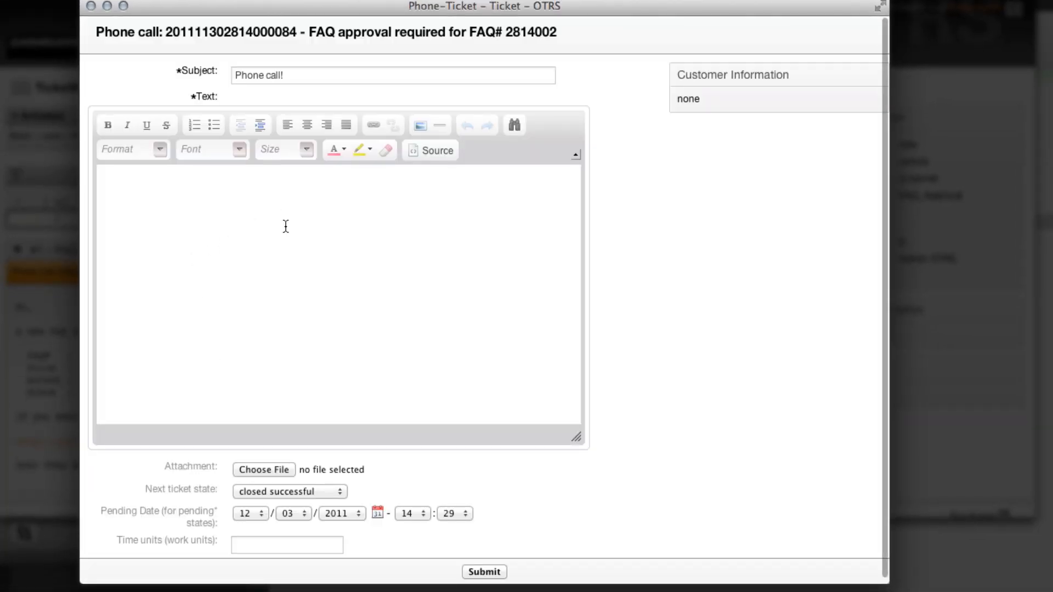
pyautogui.click(285, 226)
pyautogui.write('test')
pyautogui.scroll(-1, 273, 237)
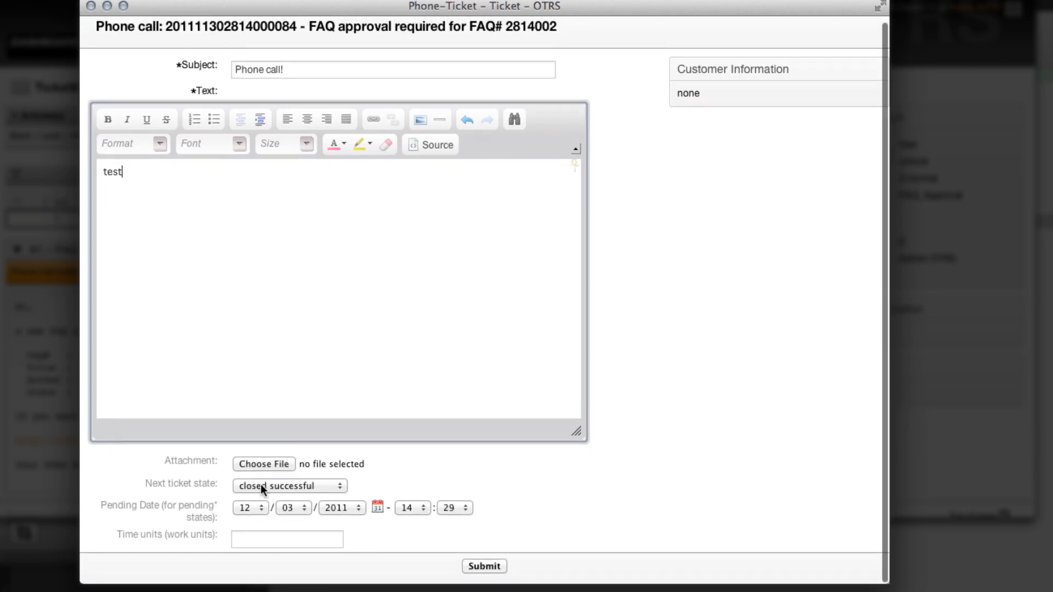
pyautogui.click(278, 487)
pyautogui.click(272, 526)
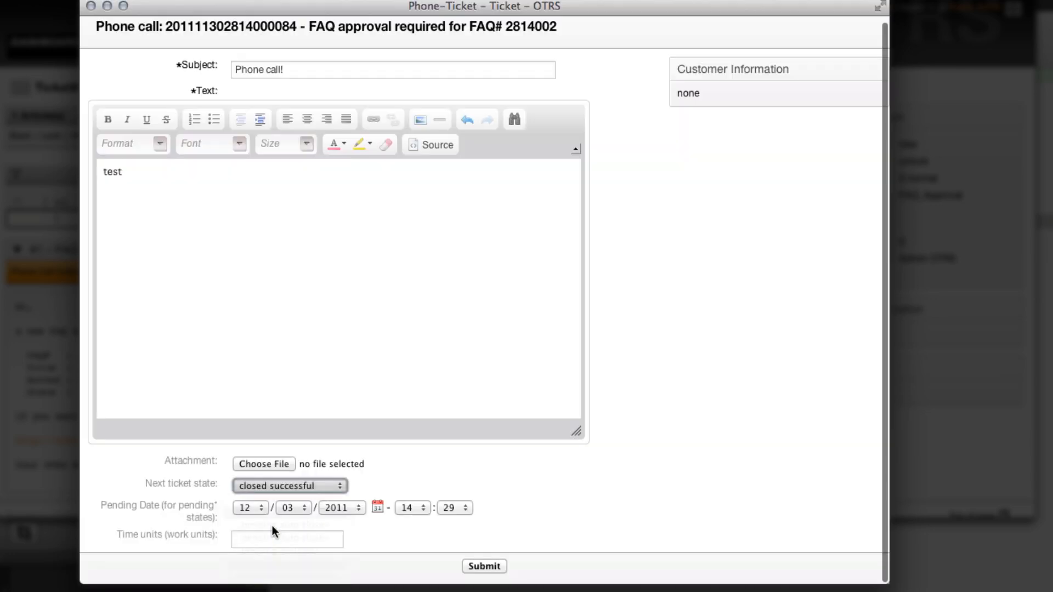
pyautogui.click(475, 564)
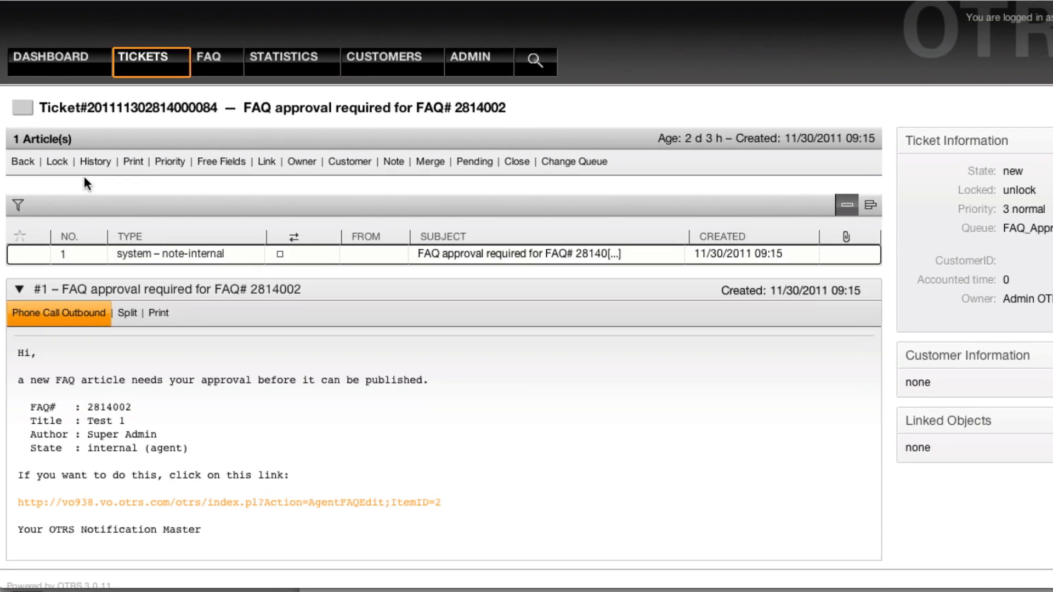
pyautogui.click(90, 163)
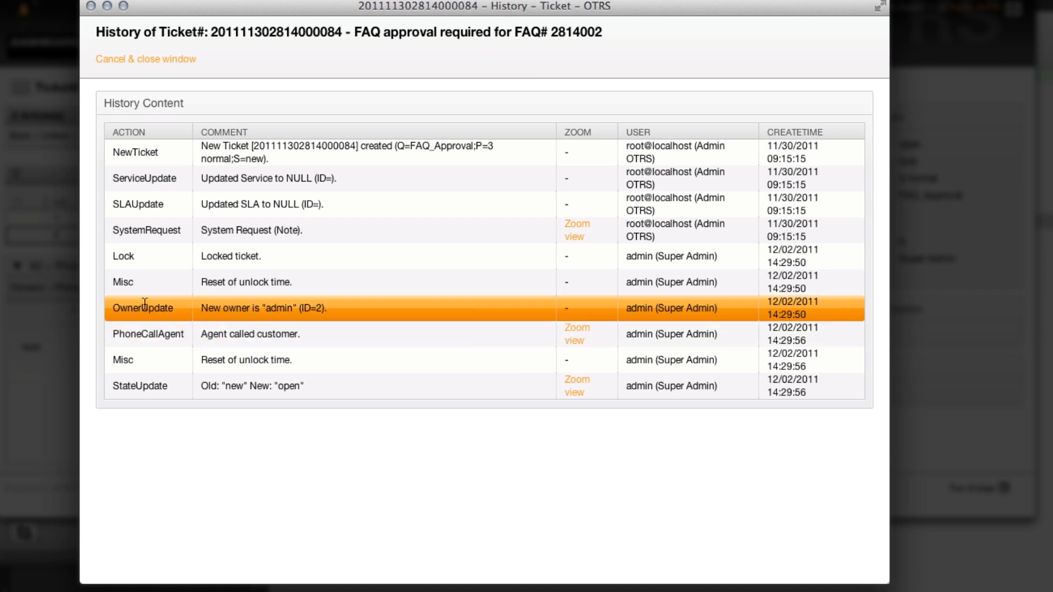
pyautogui.click(160, 59)
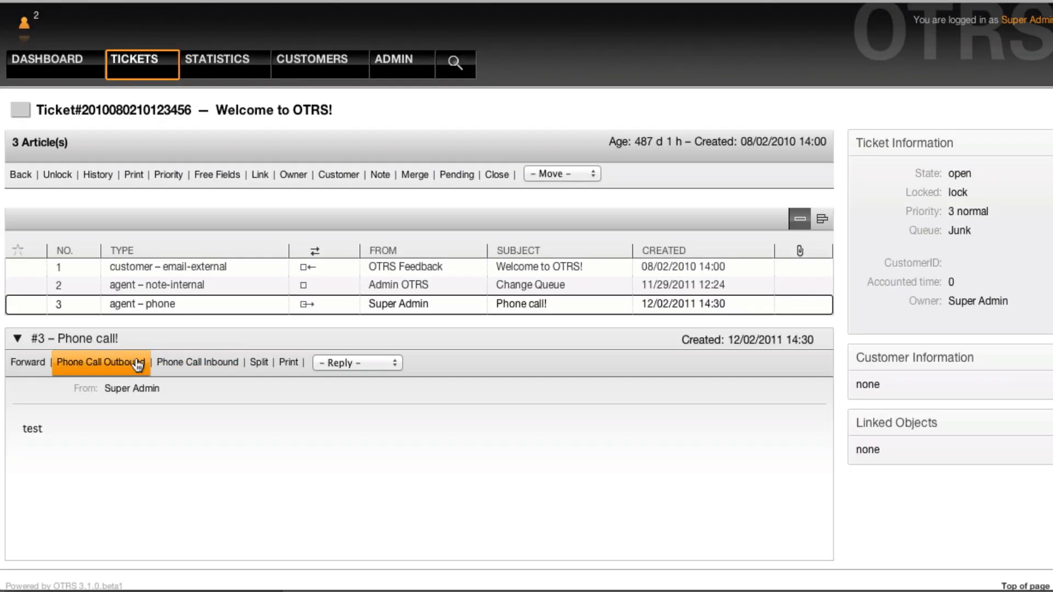
# - Log an inbound phone call with text 'test' on the Welcome to OTRS! ticket
pyautogui.click(168, 362)
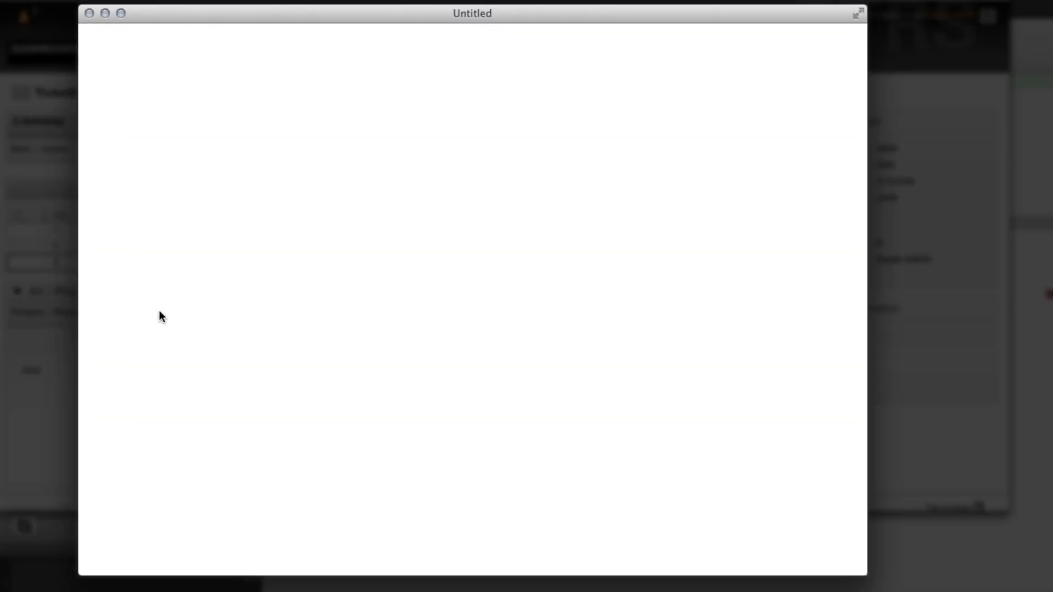
pyautogui.write('test')
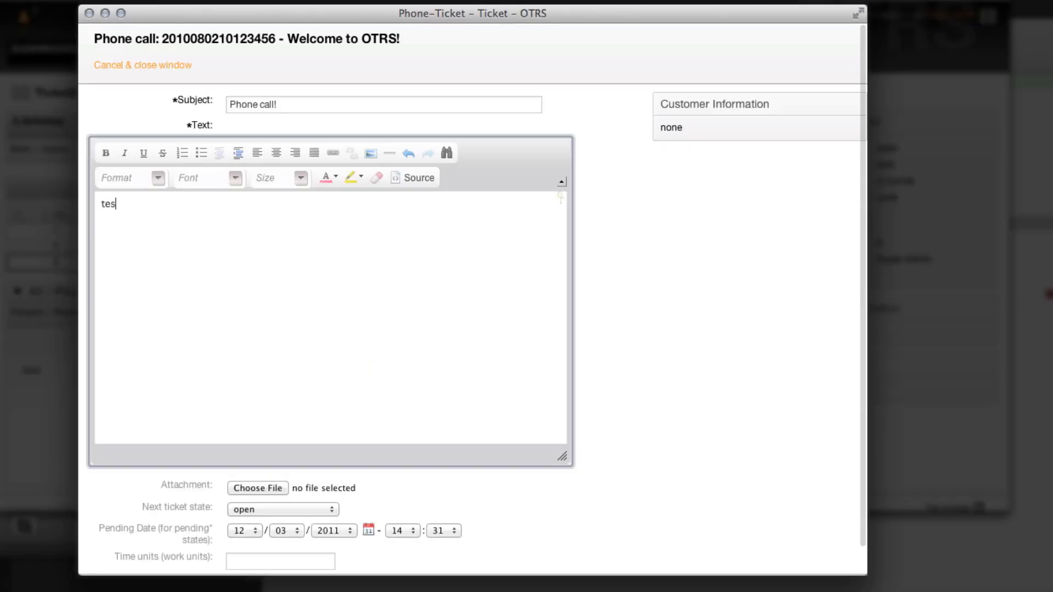
pyautogui.scroll(-2, 225, 329)
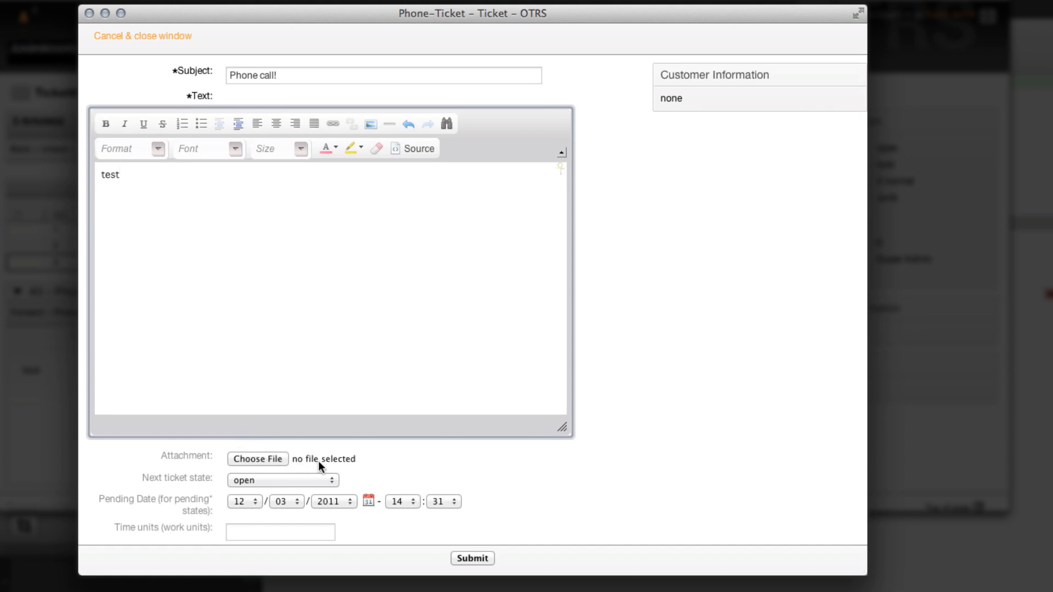
pyautogui.click(467, 557)
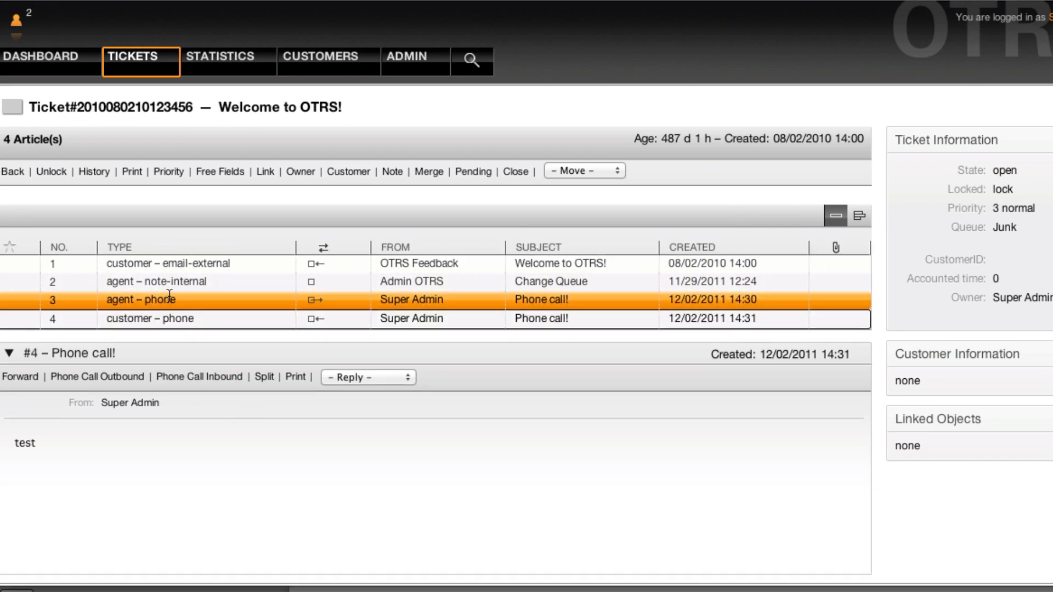
pyautogui.click(136, 296)
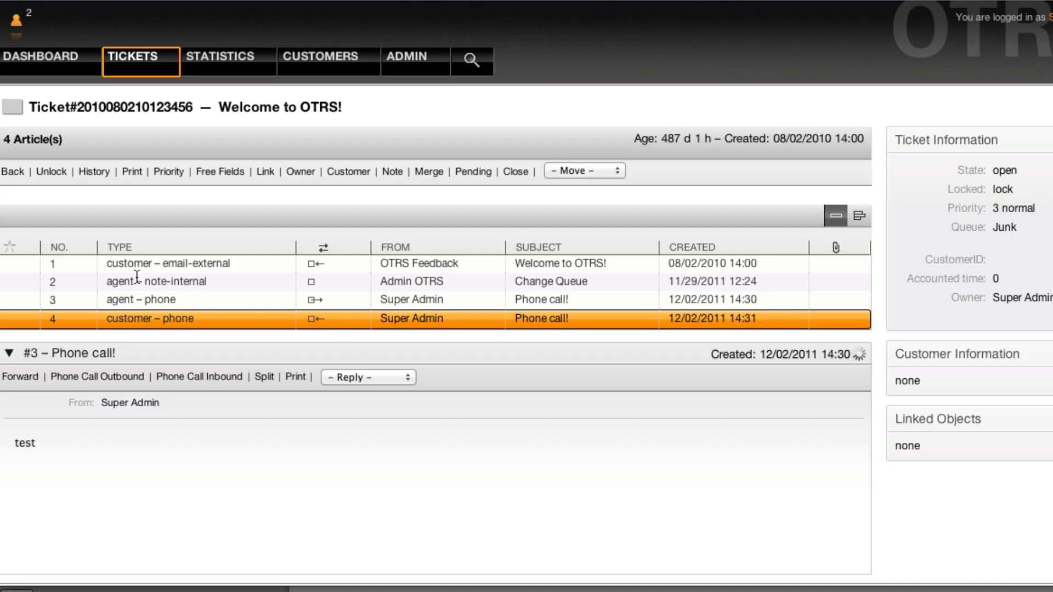
pyautogui.click(159, 319)
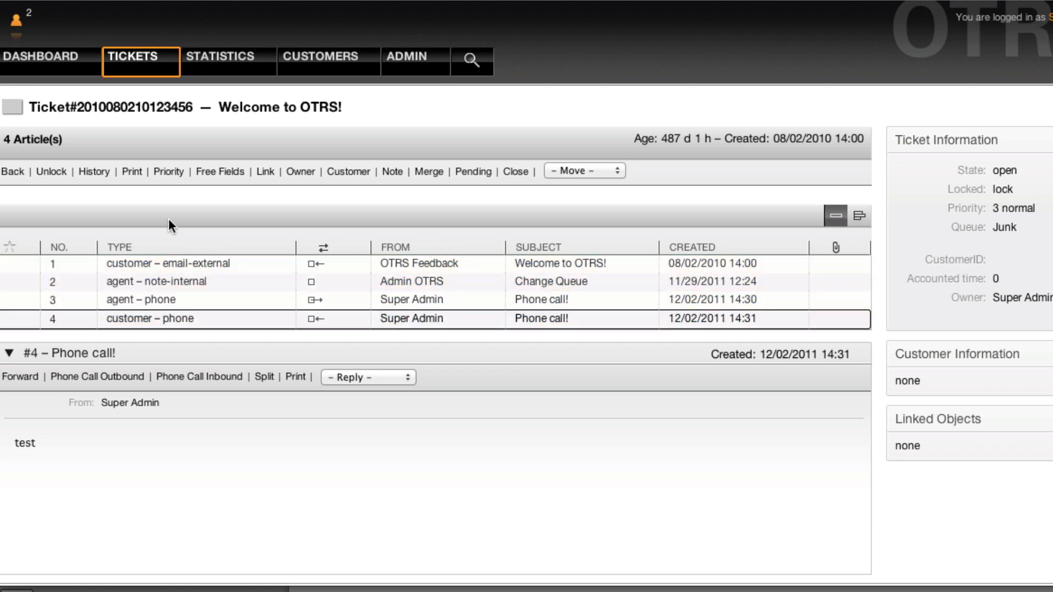
pyautogui.click(104, 184)
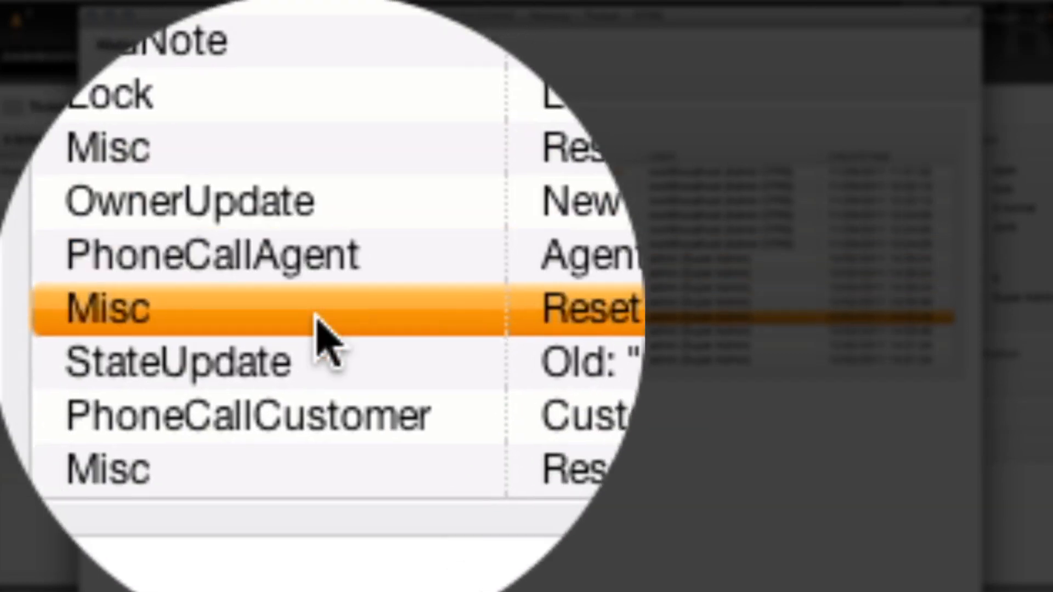
pyautogui.doubleClick(320, 344)
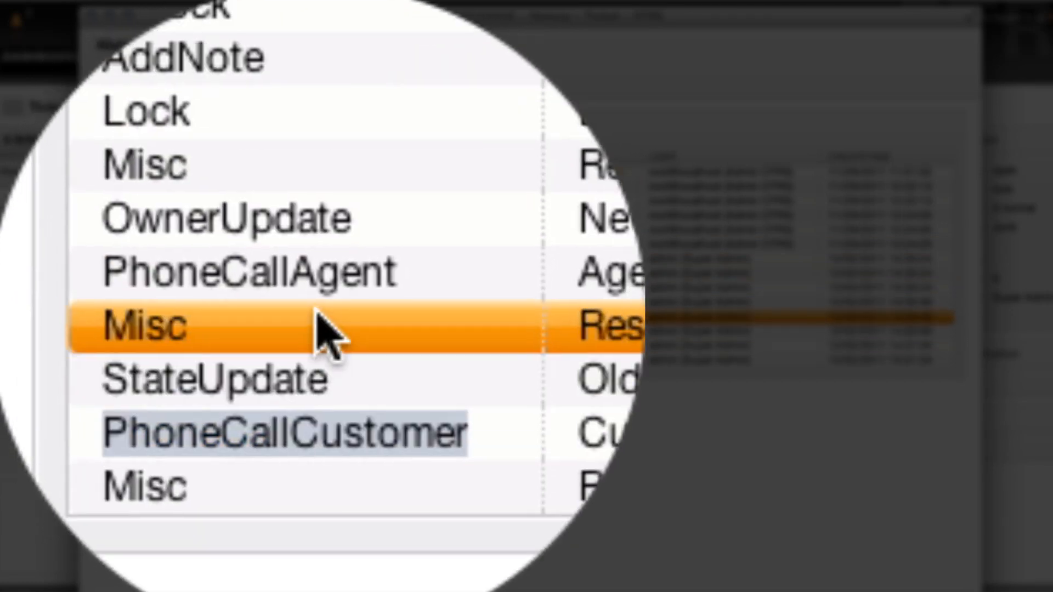
pyautogui.doubleClick(318, 302)
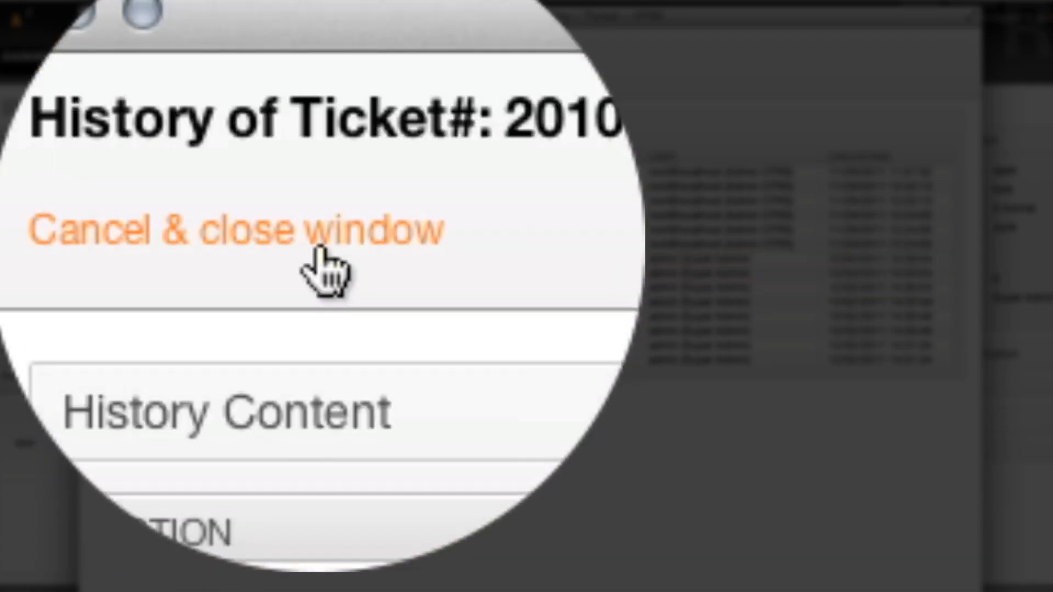
pyautogui.click(316, 252)
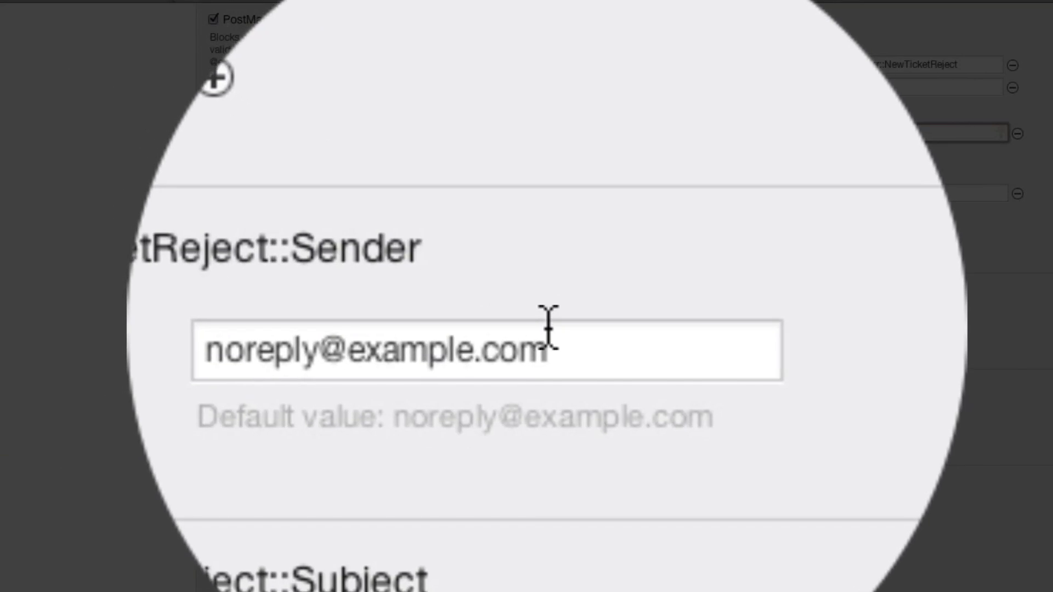
# - Select, then deselect, the NewTicketReject rejected-email sender address
pyautogui.moveTo(564, 330); pyautogui.dragTo(447, 328)
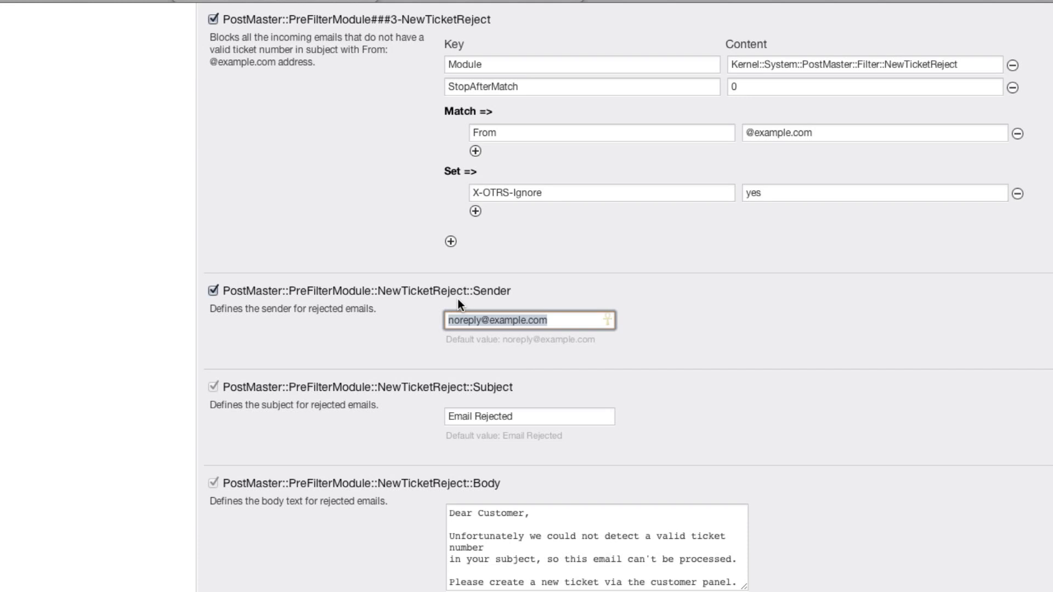
pyautogui.click(555, 319)
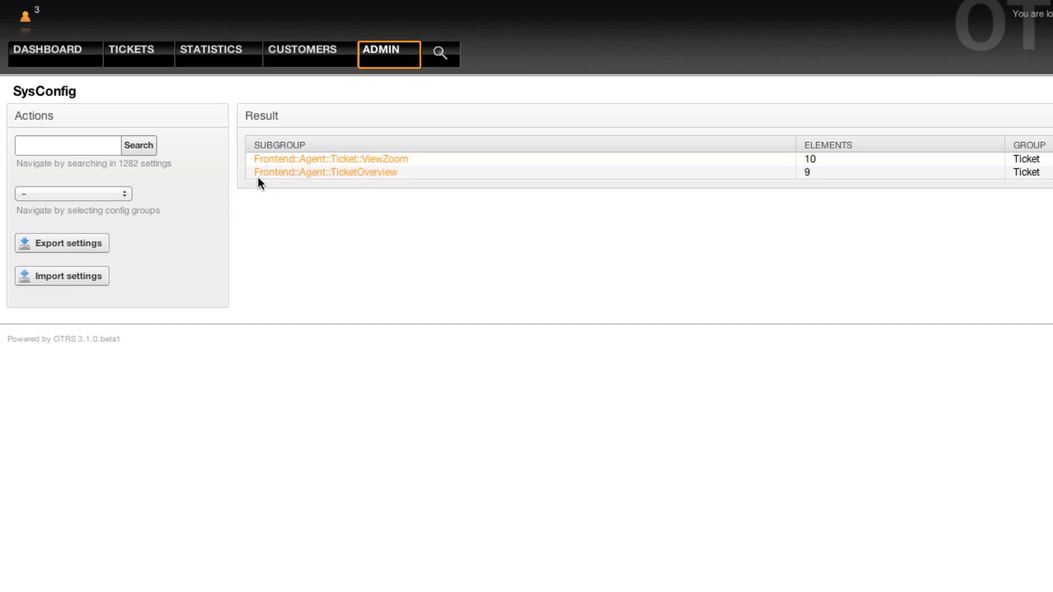
pyautogui.click(372, 175)
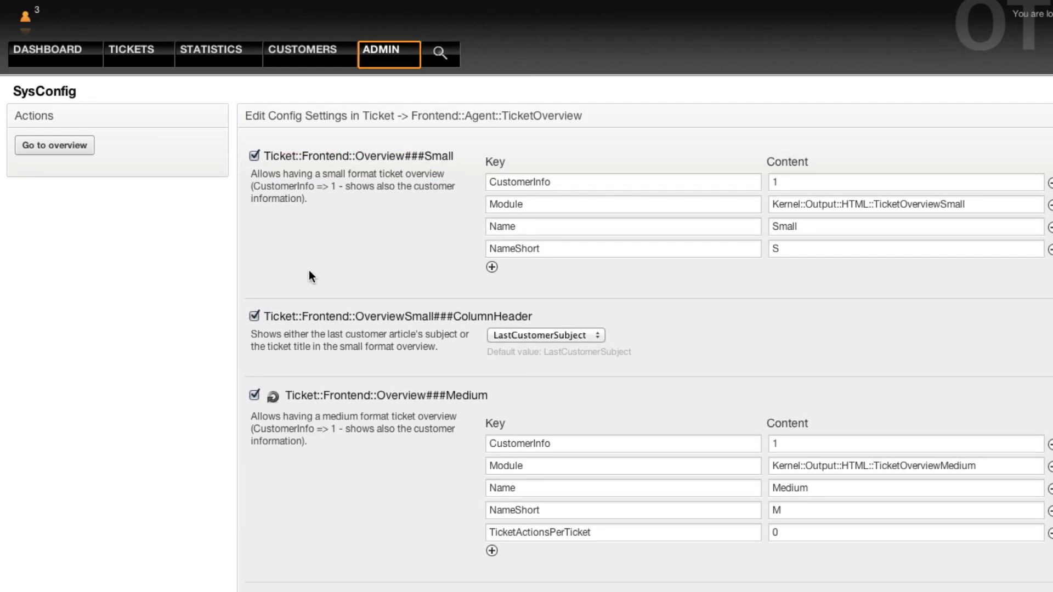
pyautogui.click(273, 395)
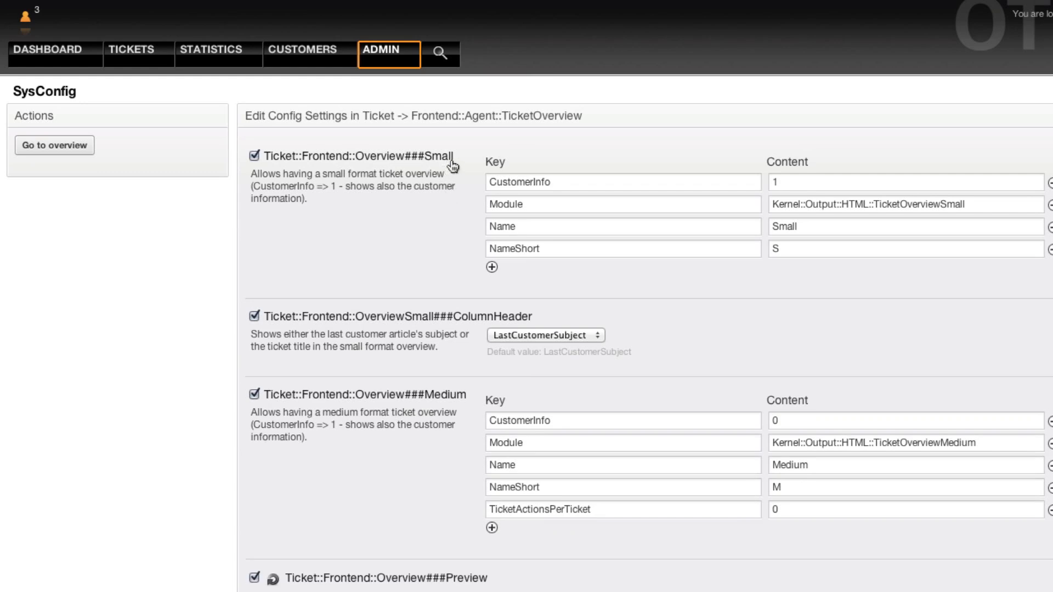
pyautogui.scroll(-3, 425, 406)
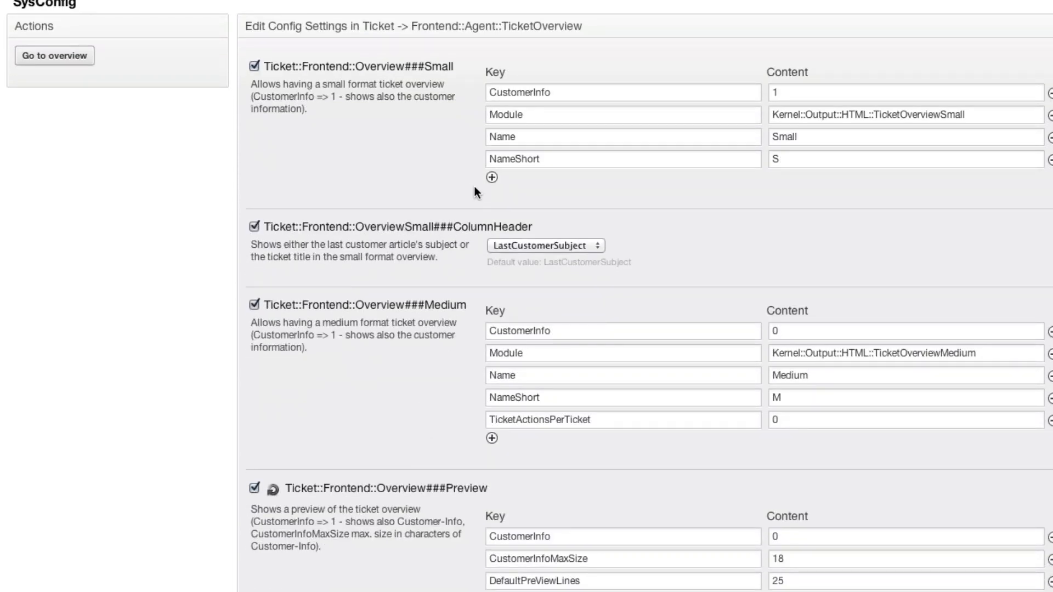
pyautogui.scroll(-2, 472, 189)
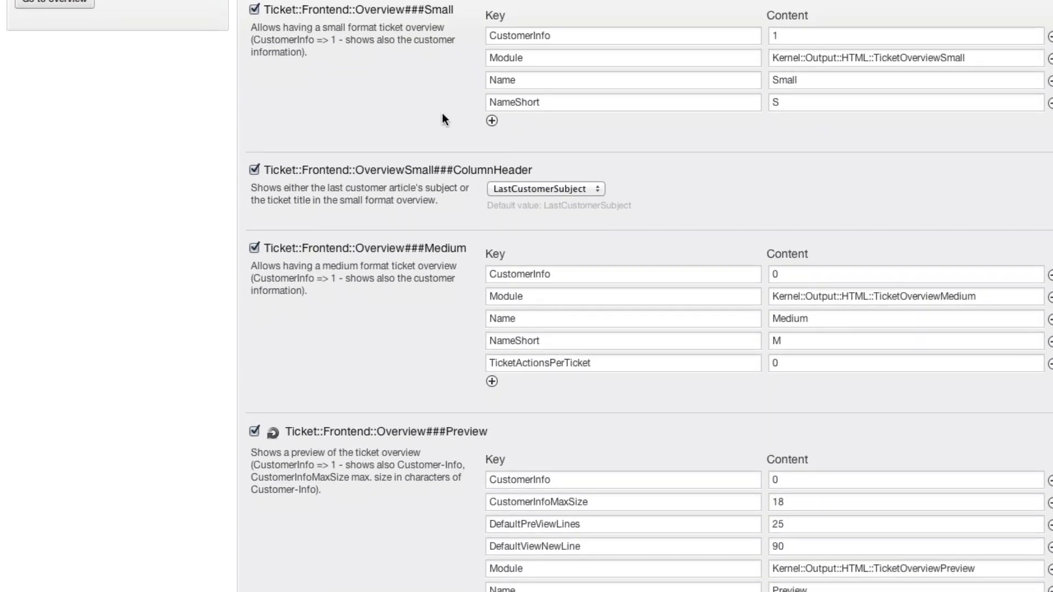
pyautogui.doubleClick(600, 34)
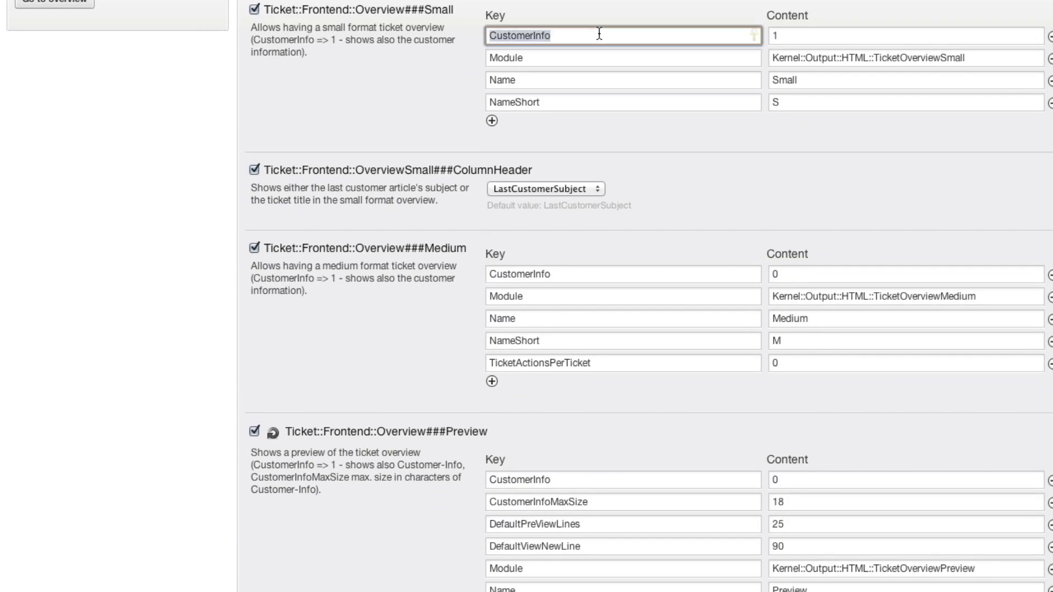
pyautogui.press('BackSpace')
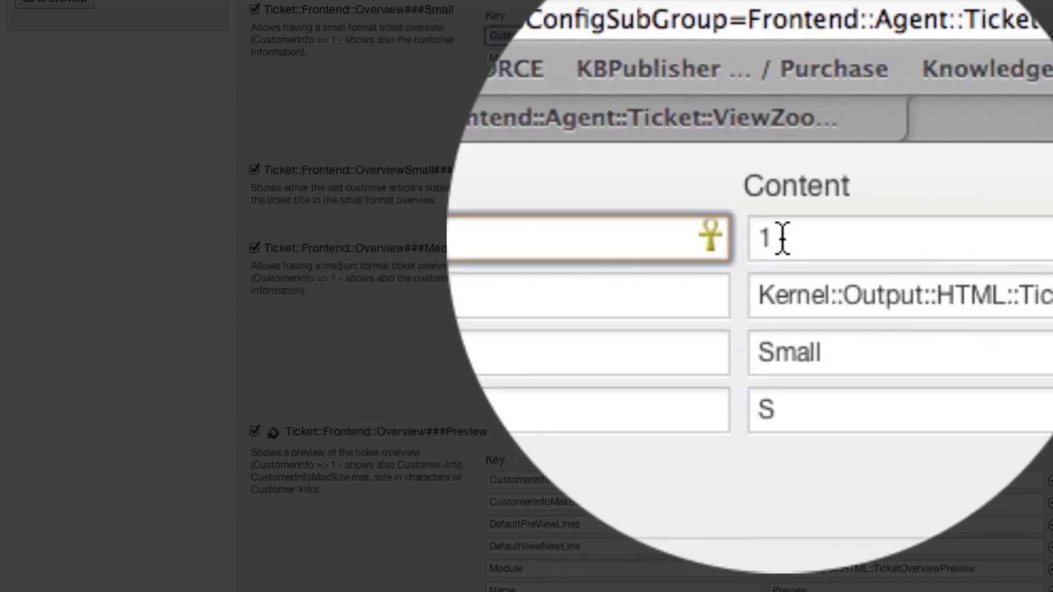
pyautogui.press('super+z')
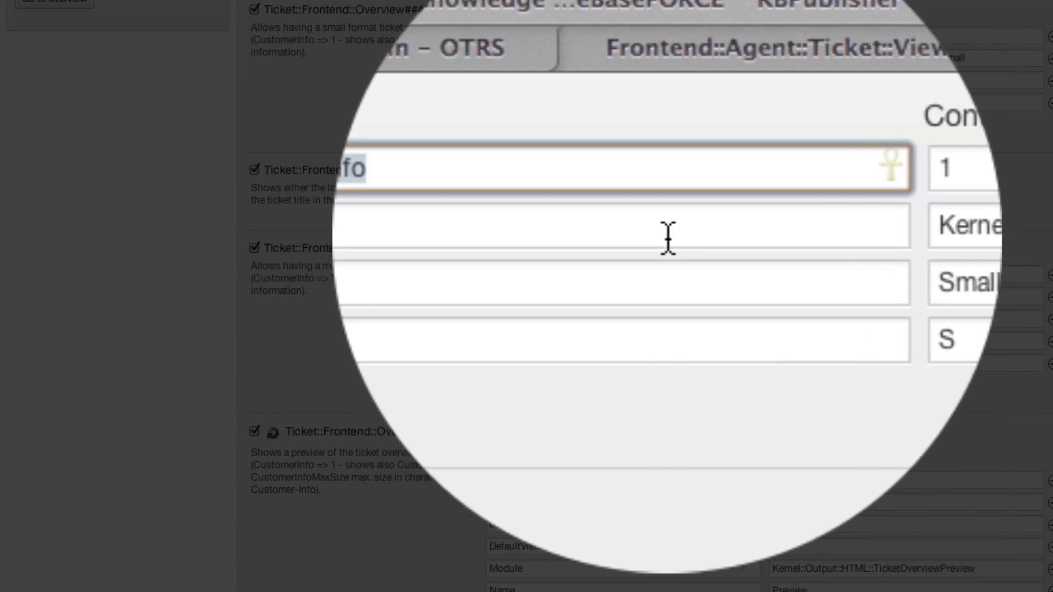
pyautogui.tripleClick(805, 59)
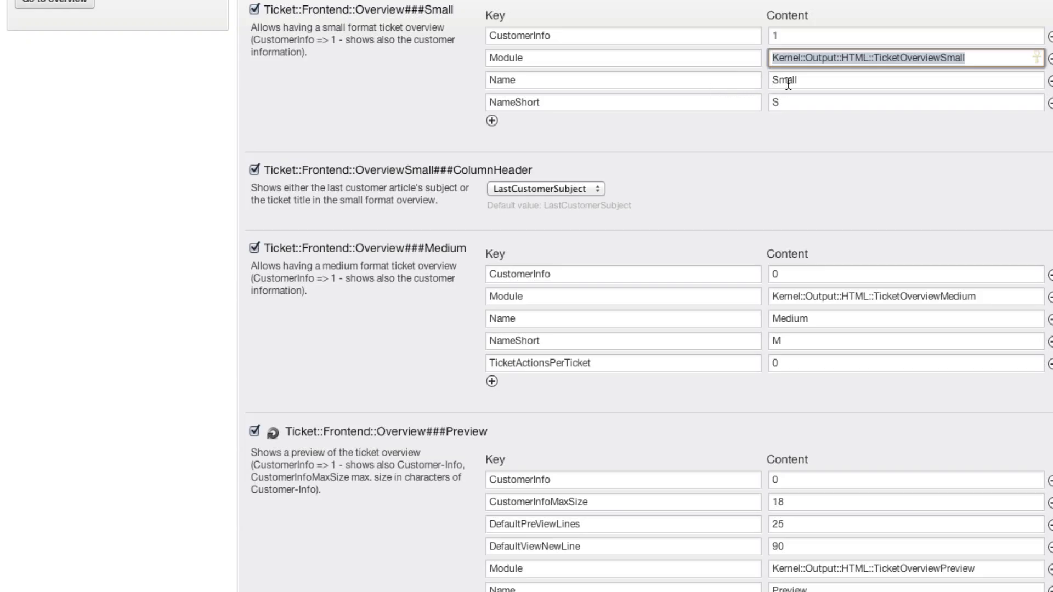
pyautogui.tripleClick(789, 82)
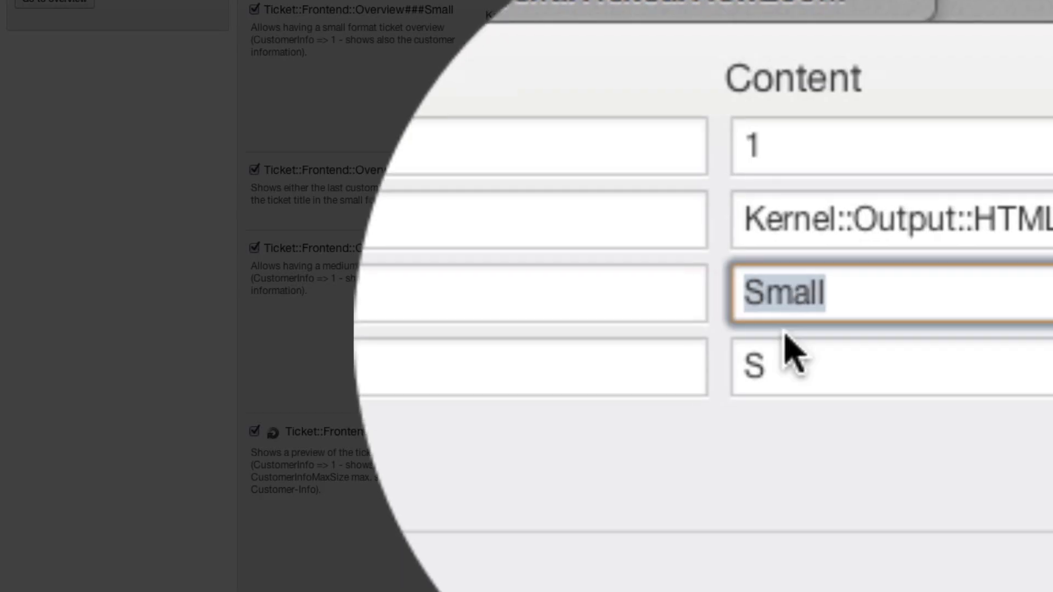
pyautogui.tripleClick(775, 103)
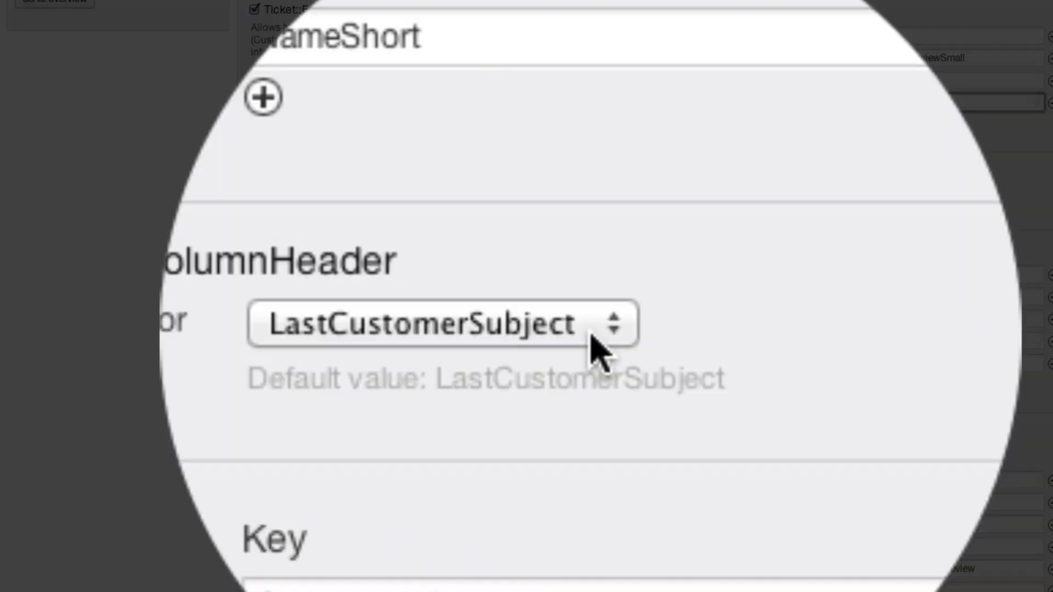
pyautogui.click(590, 191)
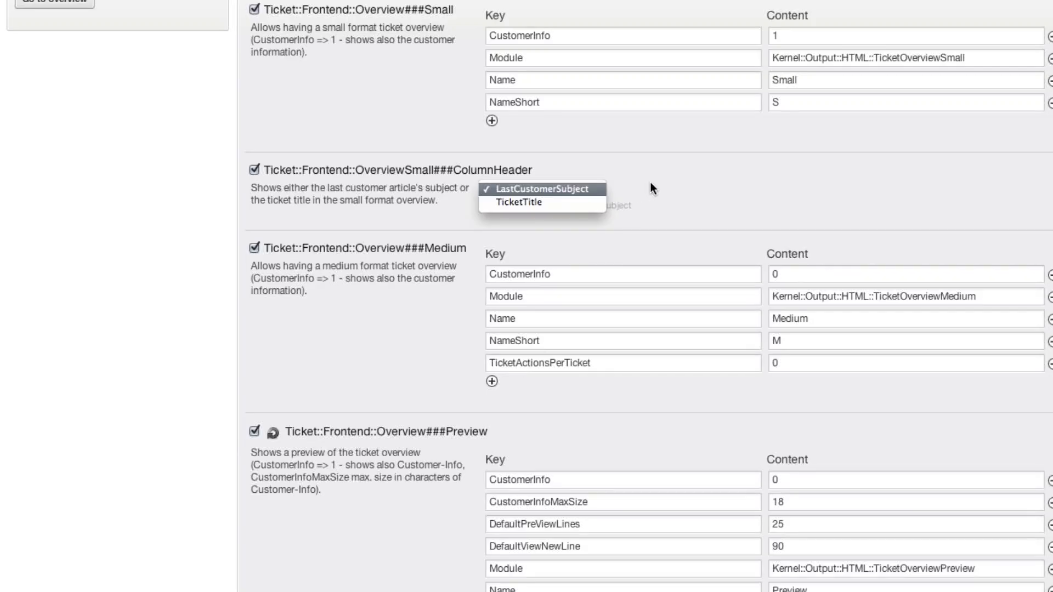
pyautogui.click(650, 182)
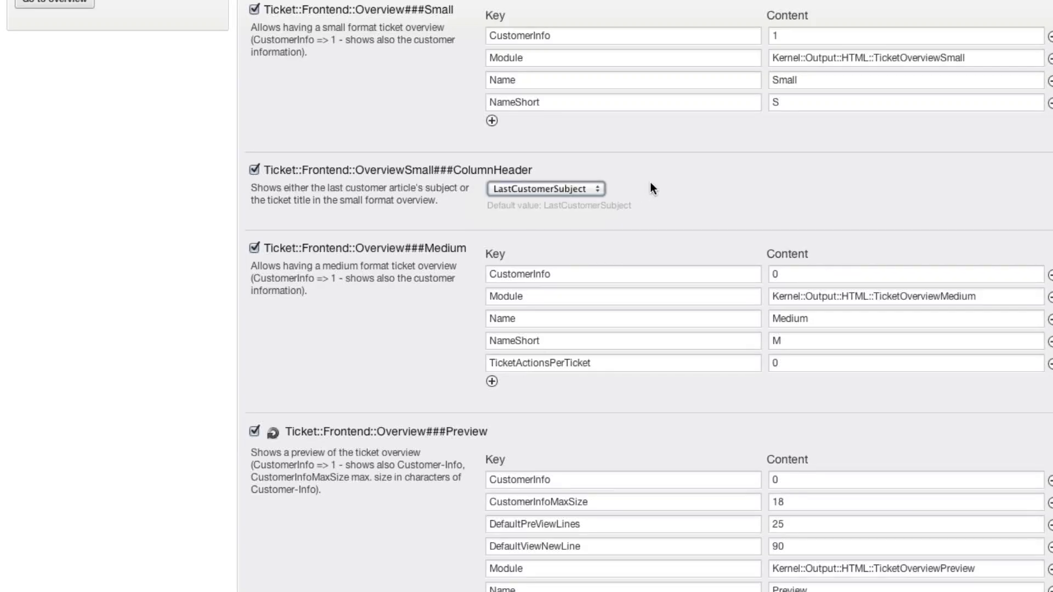
pyautogui.scroll(-3, 705, 184)
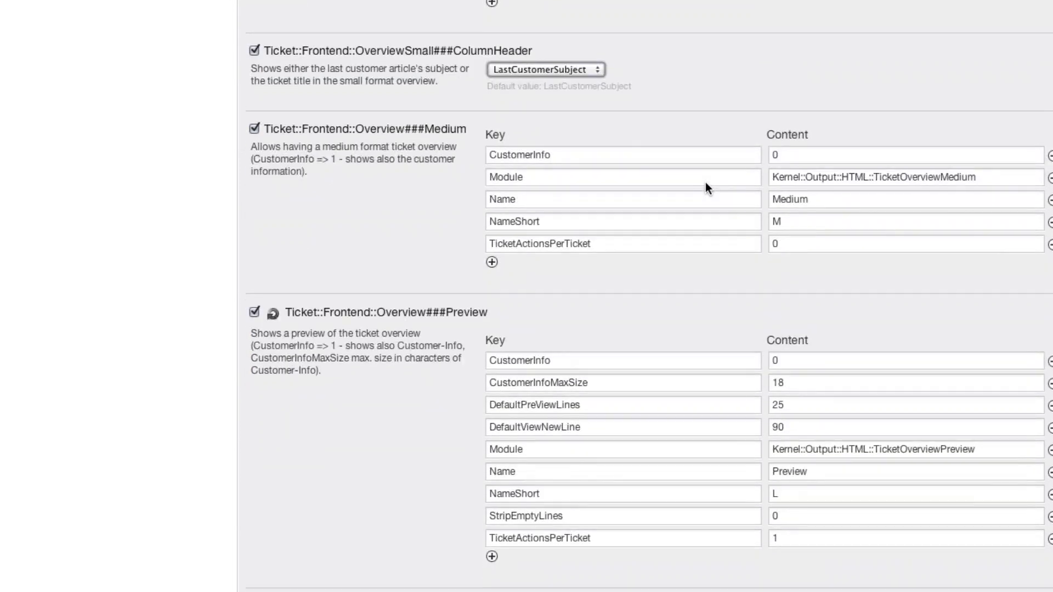
pyautogui.click(809, 159)
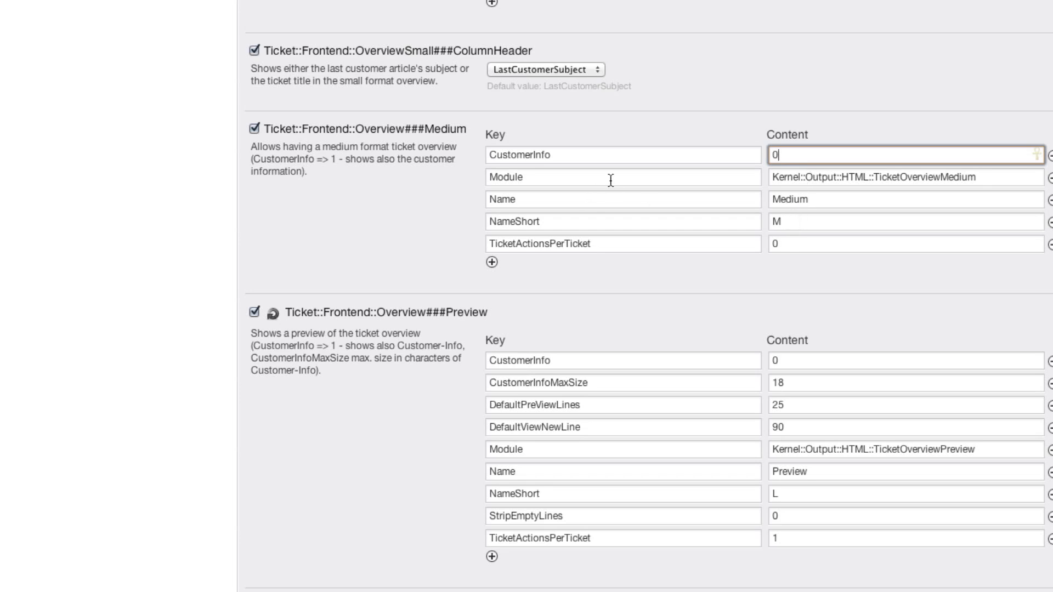
pyautogui.scroll(-4, 608, 180)
pyautogui.scroll(-1, 549, 190)
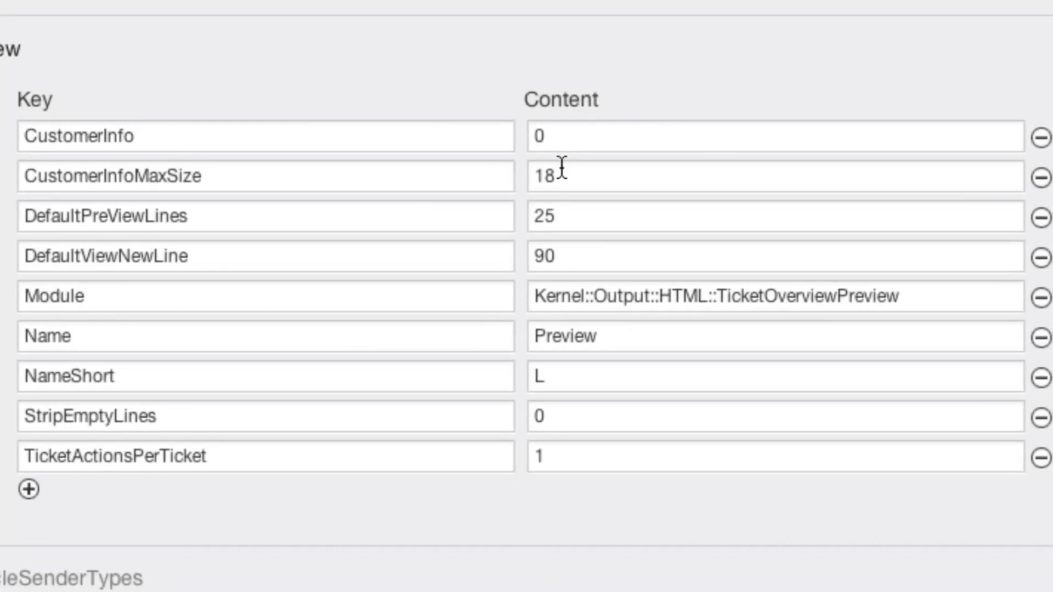
pyautogui.click(788, 147)
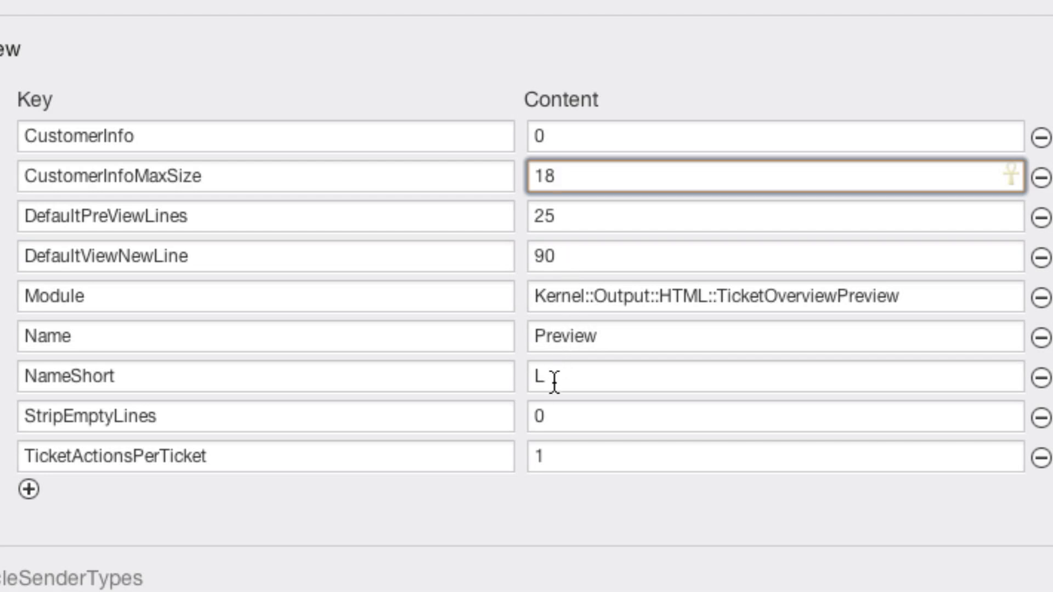
pyautogui.click(554, 407)
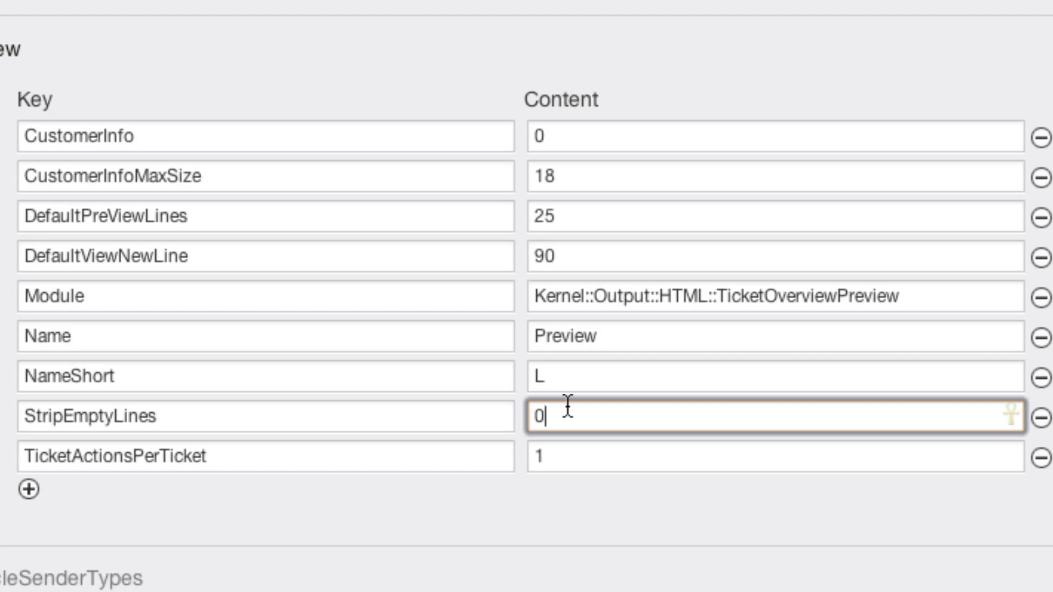
pyautogui.click(566, 450)
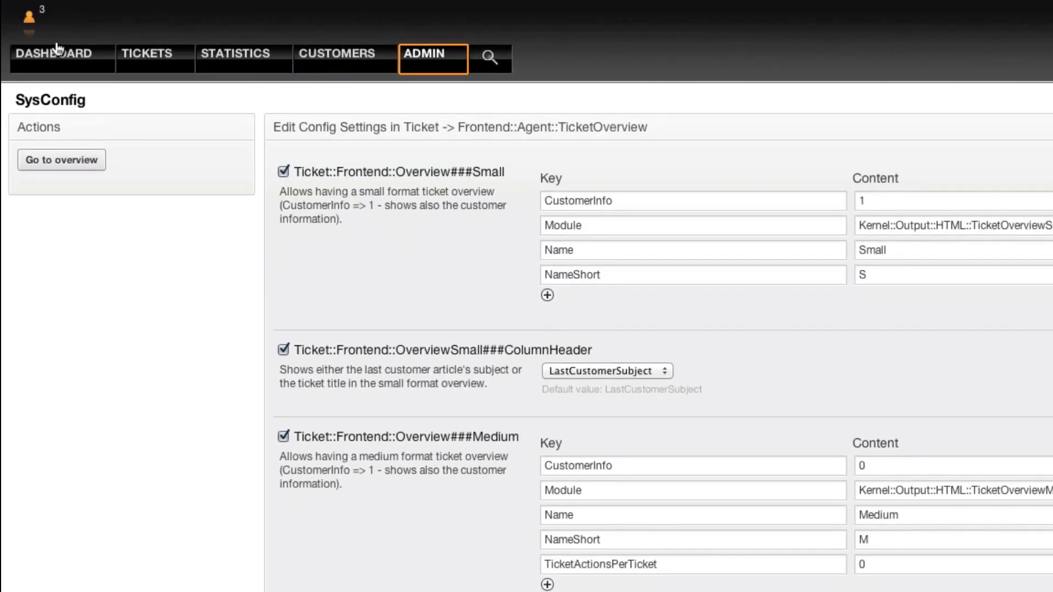
# - Open My Locked Tickets, then tick and untick the Welcome to OTRS ticket
pyautogui.click(30, 20)
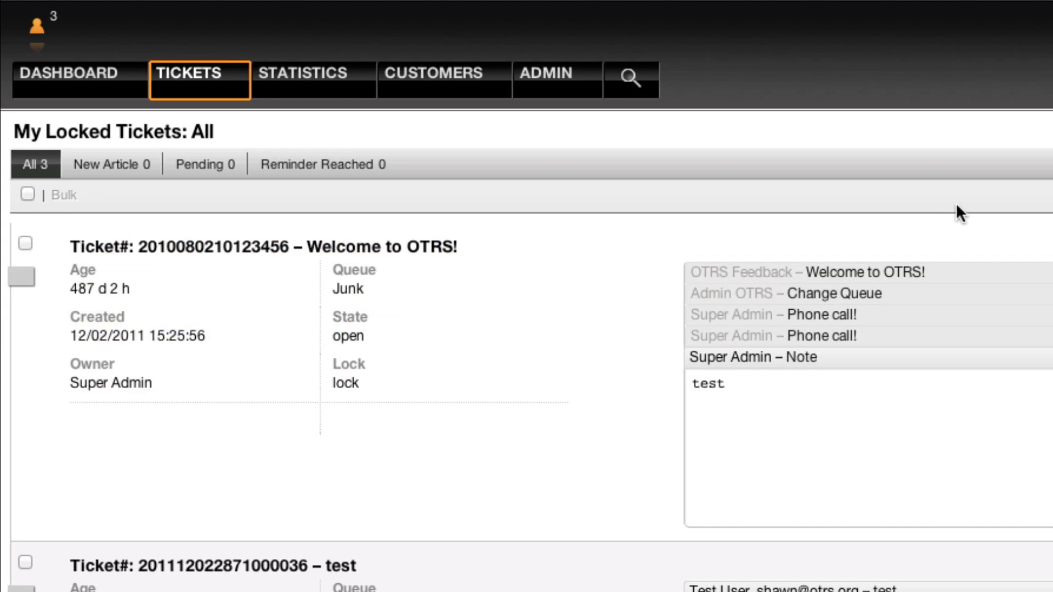
pyautogui.moveTo(978, 243)
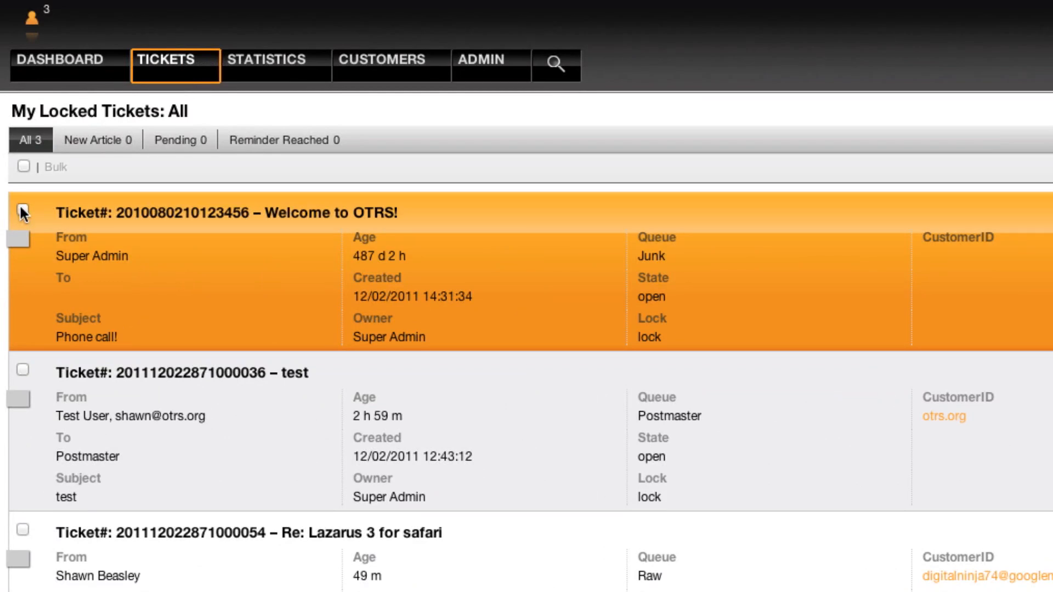
pyautogui.click(22, 209)
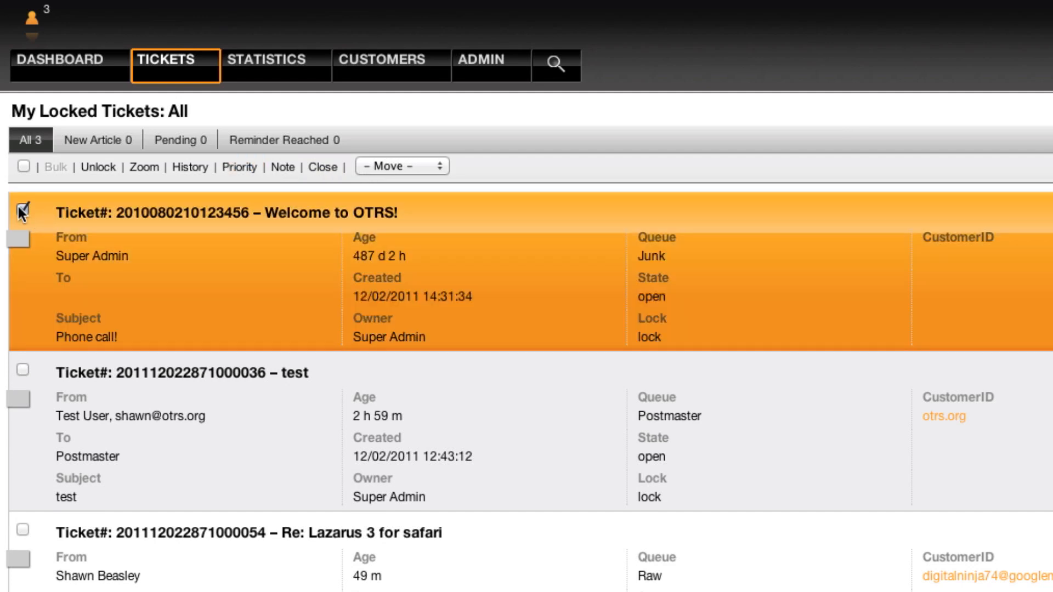
pyautogui.click(22, 208)
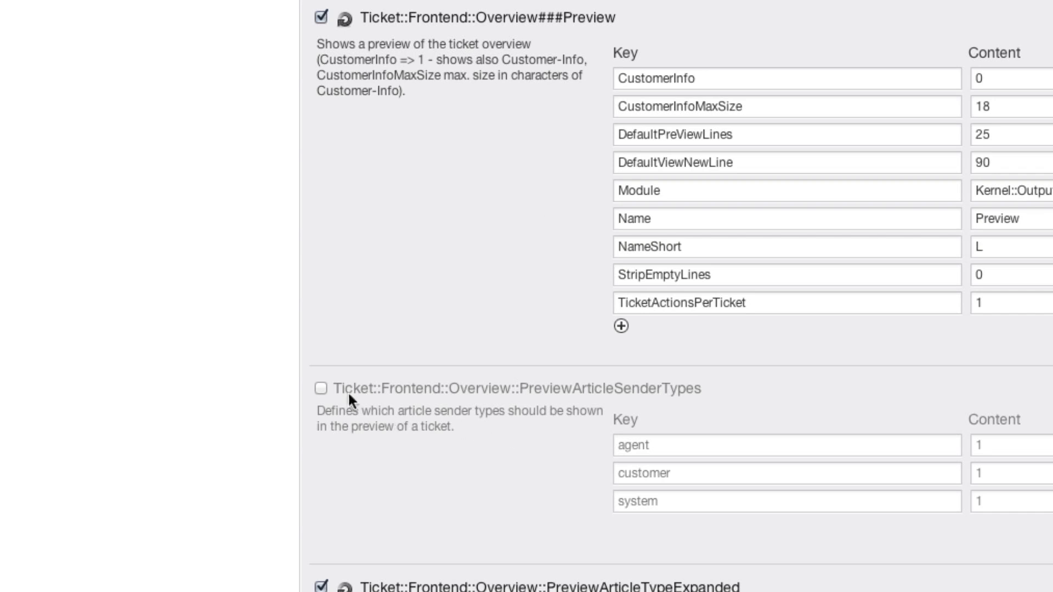
# - Enable PreviewArticleSenderTypes, check the system value 1, and scroll toward the DynamicField settings
pyautogui.click(653, 445)
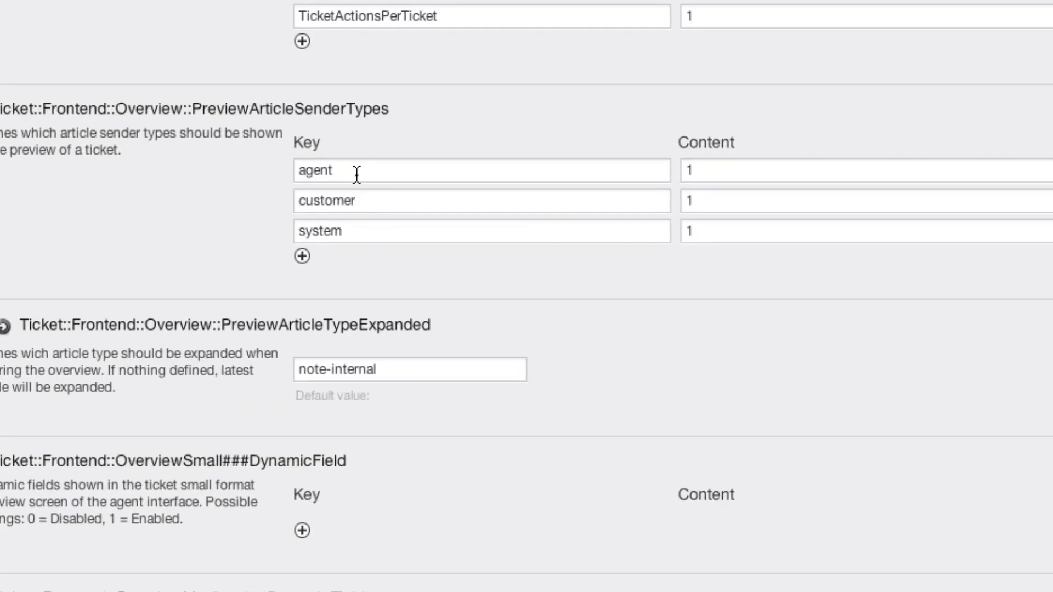
pyautogui.doubleClick(708, 231)
pyautogui.click(724, 228)
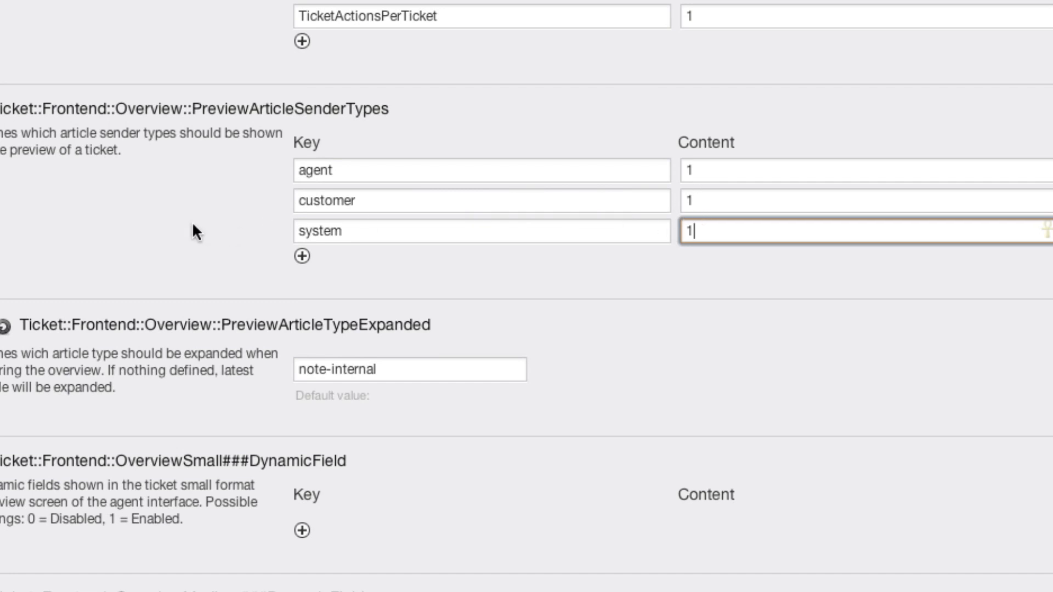
pyautogui.scroll(-3, 192, 225)
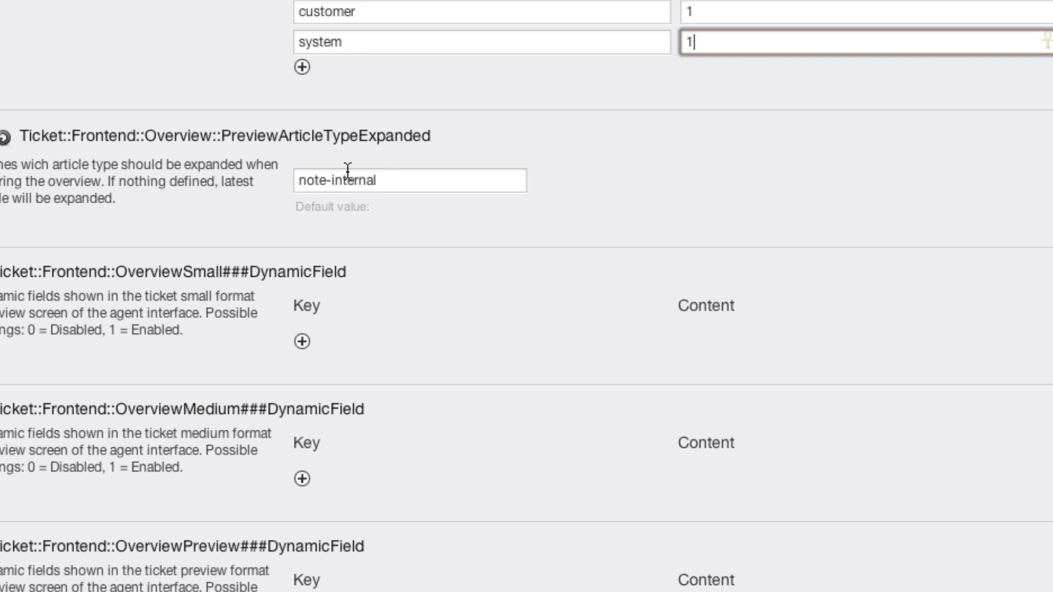
pyautogui.scroll(-3, 348, 170)
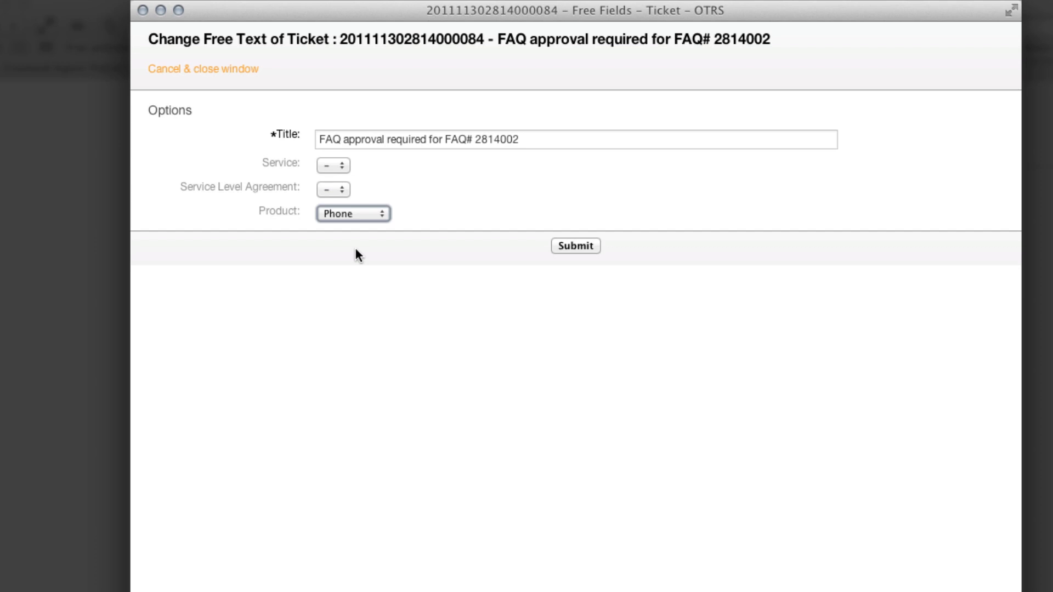
# - Set the FAQ approval ticket's Product to PC in the Free Fields popup
pyautogui.click(376, 215)
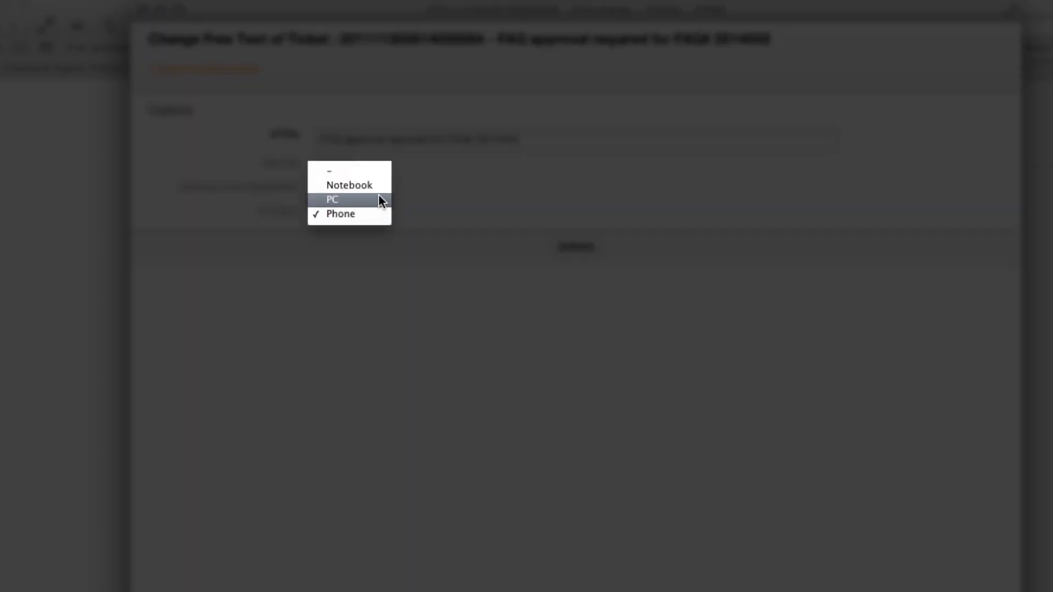
pyautogui.click(380, 200)
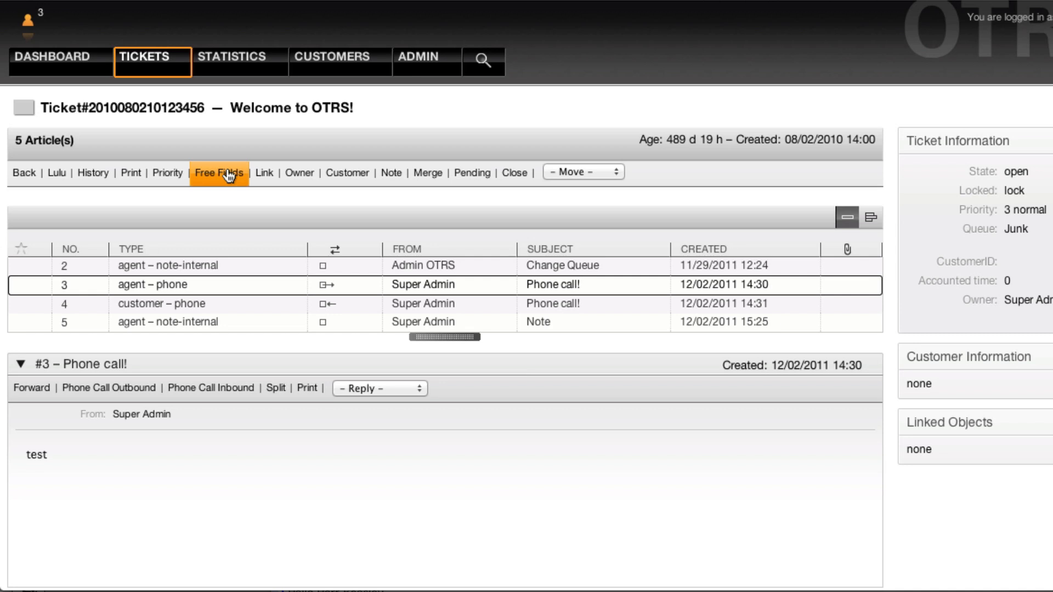
# - Open the Welcome to OTRS ticket's Free Fields window and move it up and to the right
pyautogui.click(226, 170)
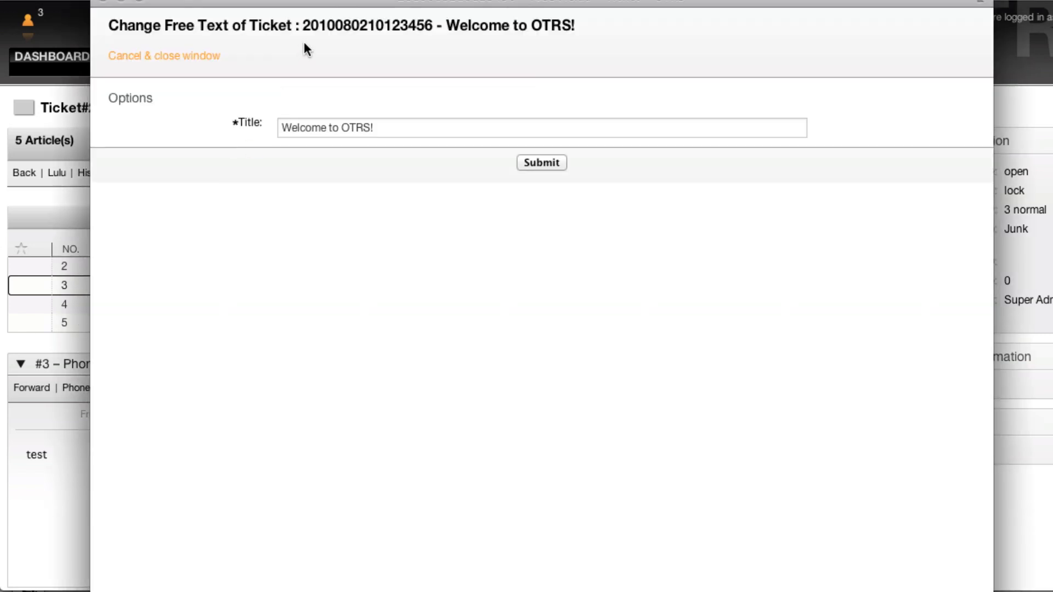
pyautogui.moveTo(345, 1); pyautogui.dragTo(358, 1)
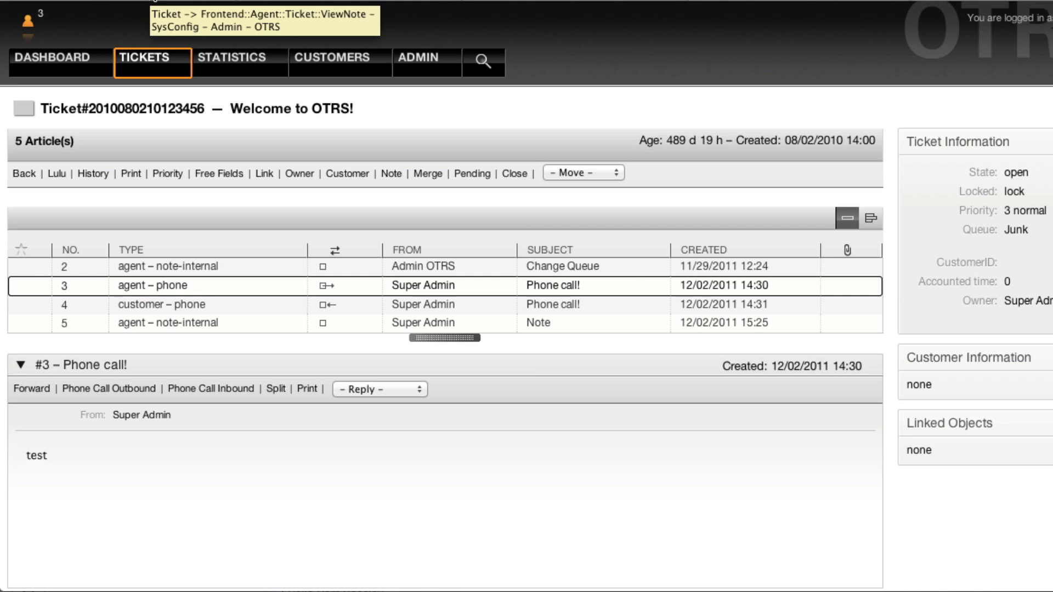
# - Go to Admin > Dynamic Fields and browse the Article and Ticket field type lists
pyautogui.click(406, 59)
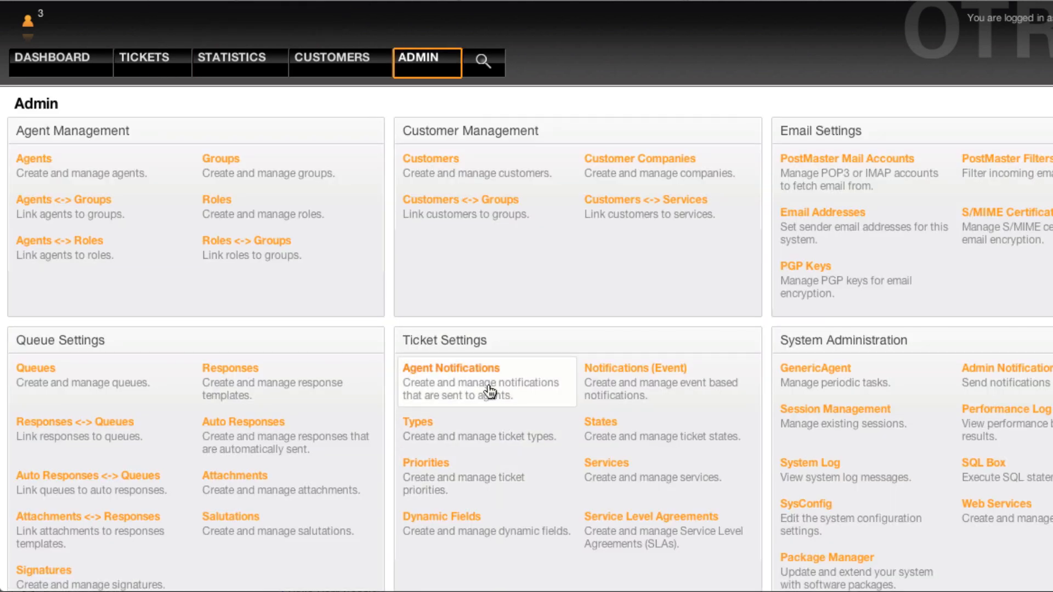
pyautogui.click(484, 540)
pyautogui.click(149, 178)
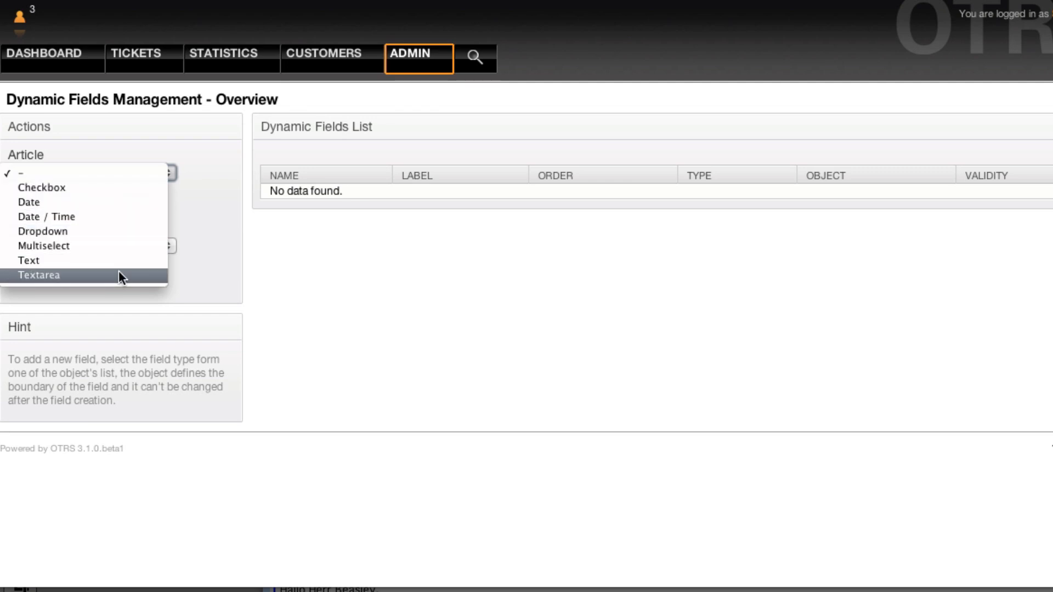
pyautogui.click(233, 235)
pyautogui.click(128, 245)
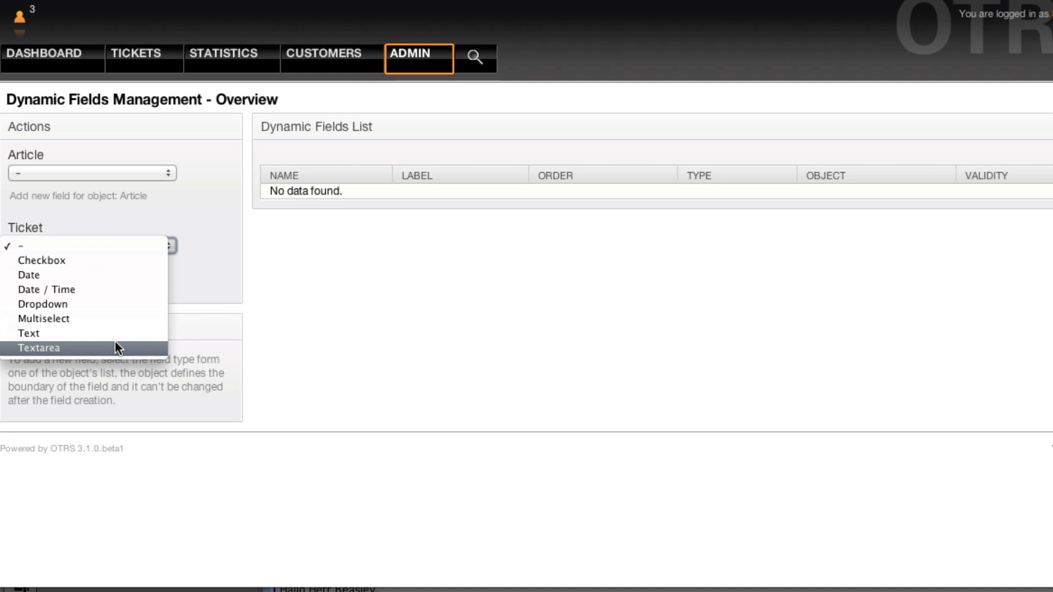
pyautogui.click(185, 273)
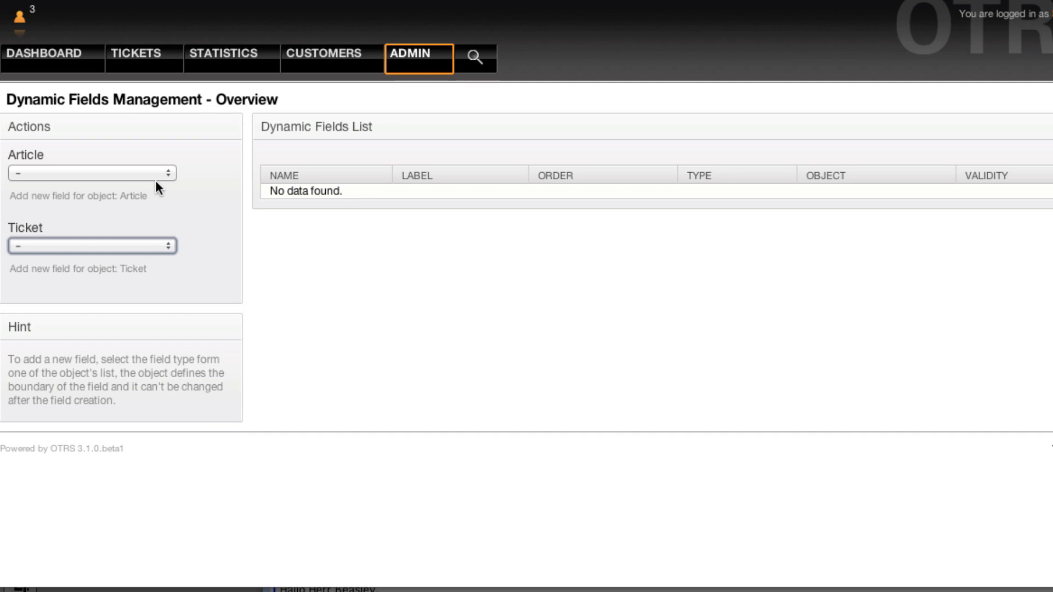
# - Choose Checkbox as the type for a new Article dynamic field
pyautogui.click(101, 250)
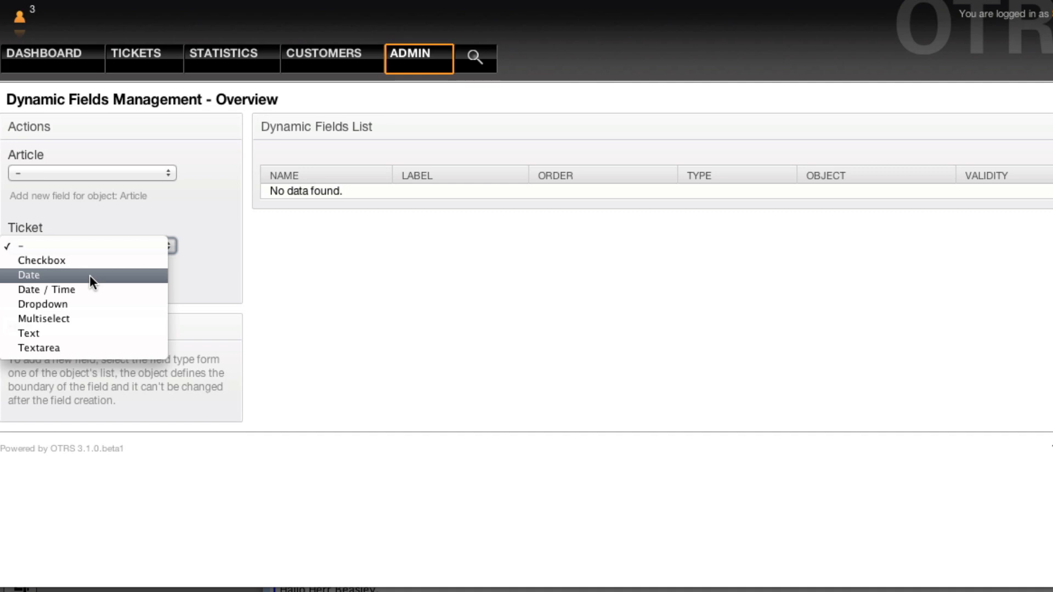
pyautogui.click(145, 214)
pyautogui.click(137, 173)
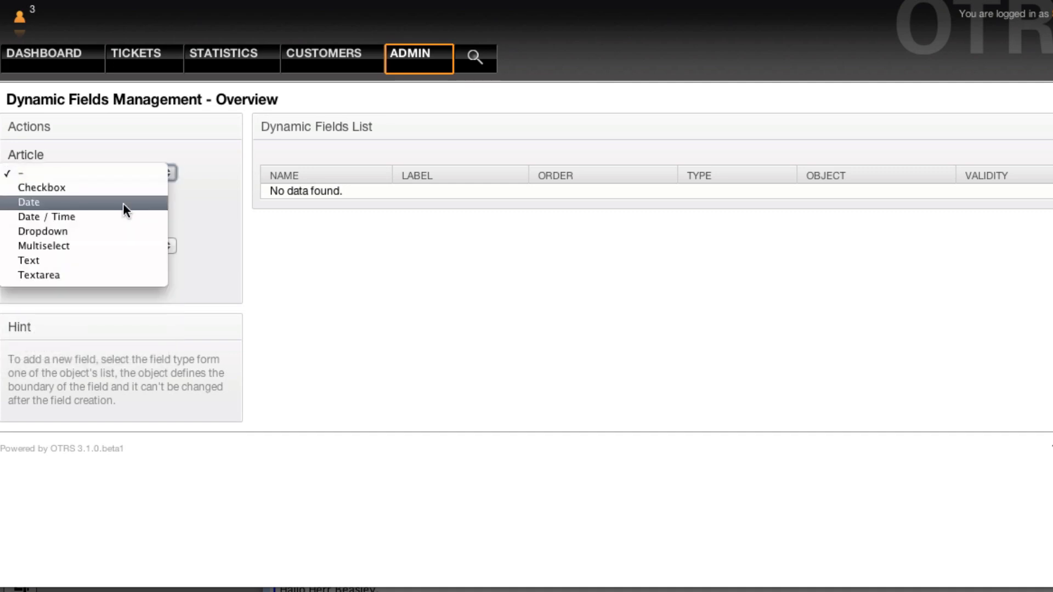
pyautogui.click(200, 182)
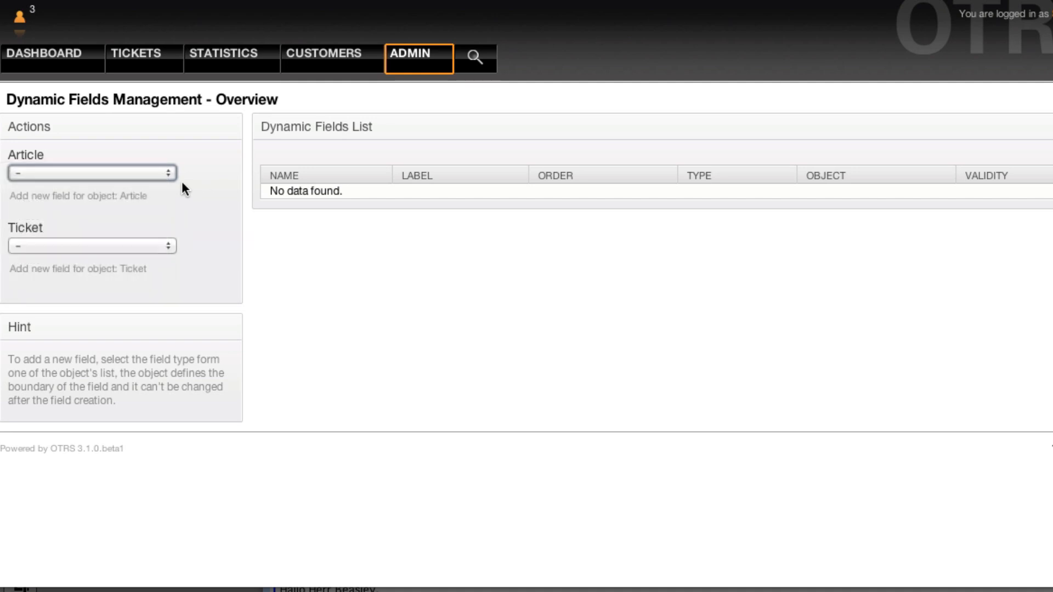
pyautogui.click(170, 172)
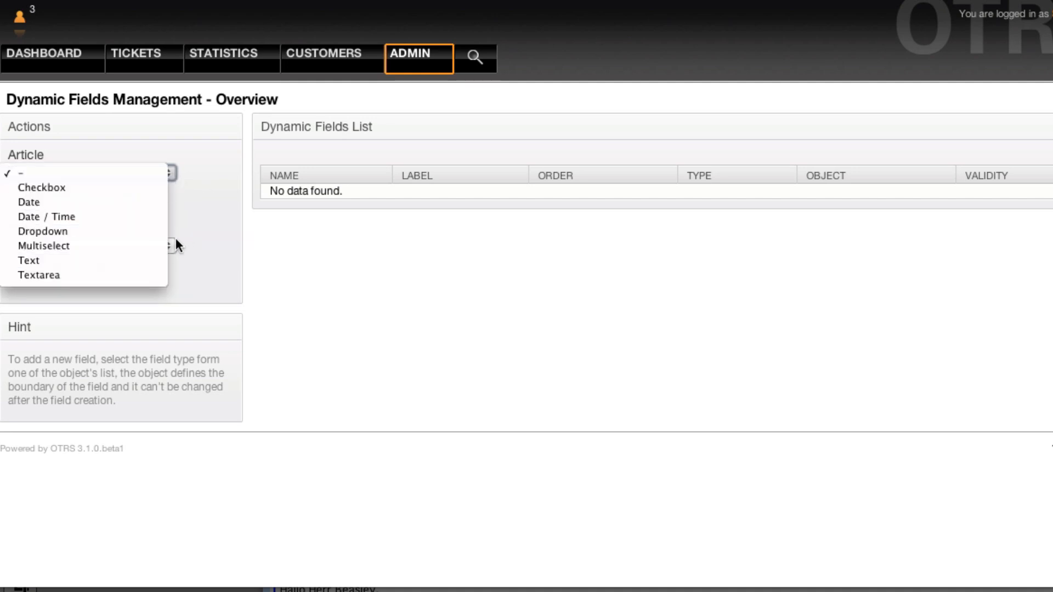
pyautogui.click(150, 191)
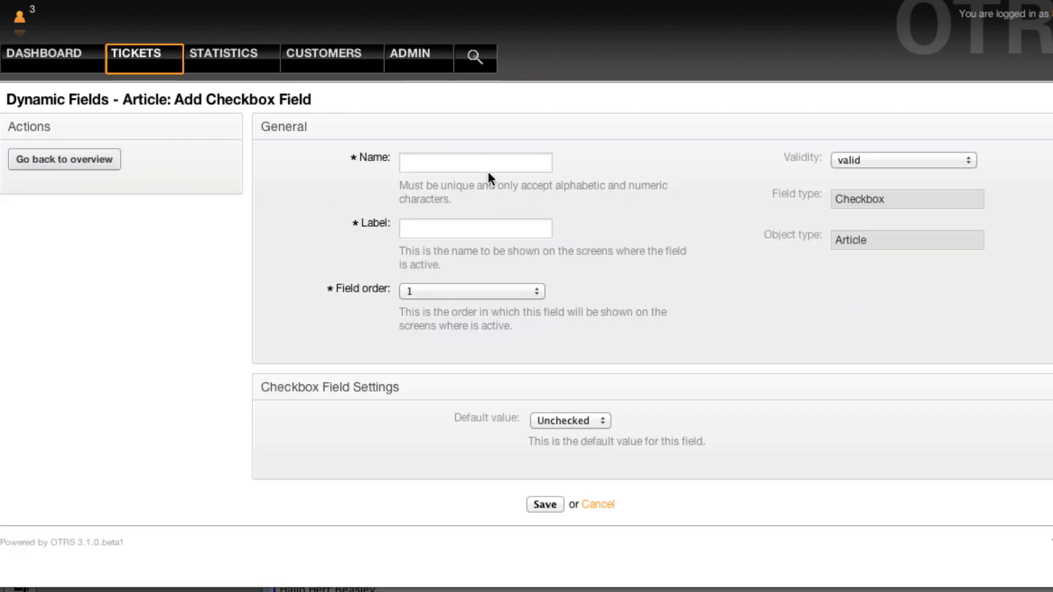
# - Enter 'qsseen' as the checkbox field's name
pyautogui.click(487, 161)
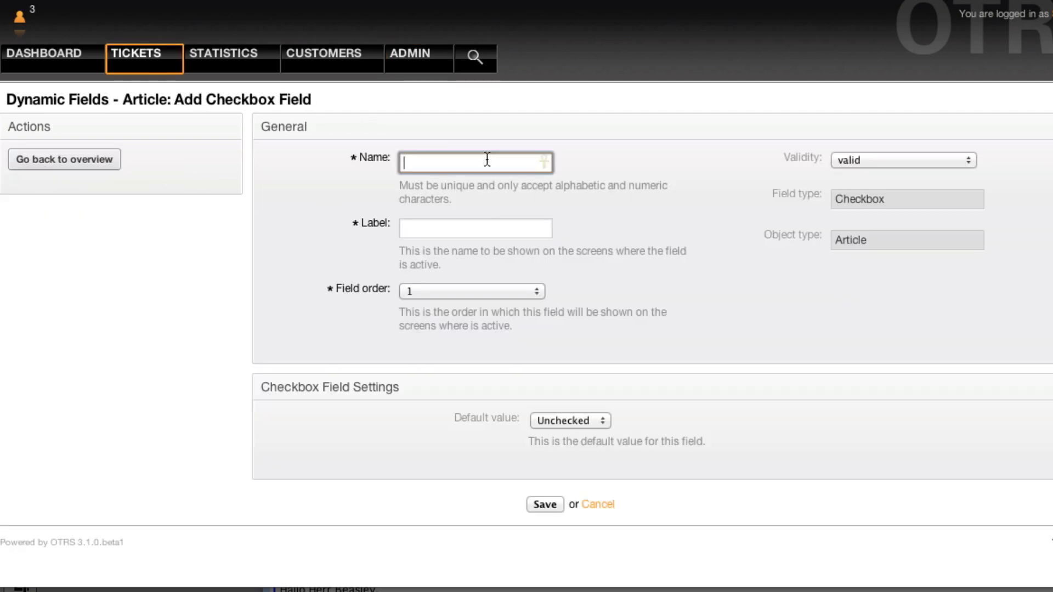
pyautogui.write('qss')
pyautogui.press('BackSpace')
pyautogui.write('seen')
# - Label the field 'Quality Assurance Verified', fixing the misspelled 'Verifyied' via spelling suggestions
pyautogui.click(453, 228)
pyautogui.write('Qua')
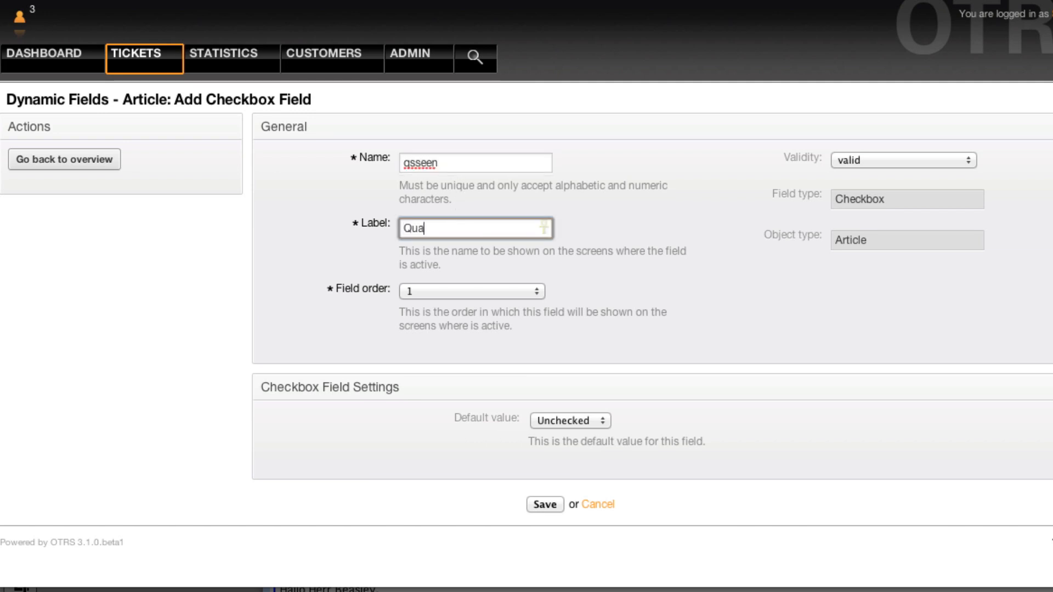
pyautogui.write('lity Assurance Verify')
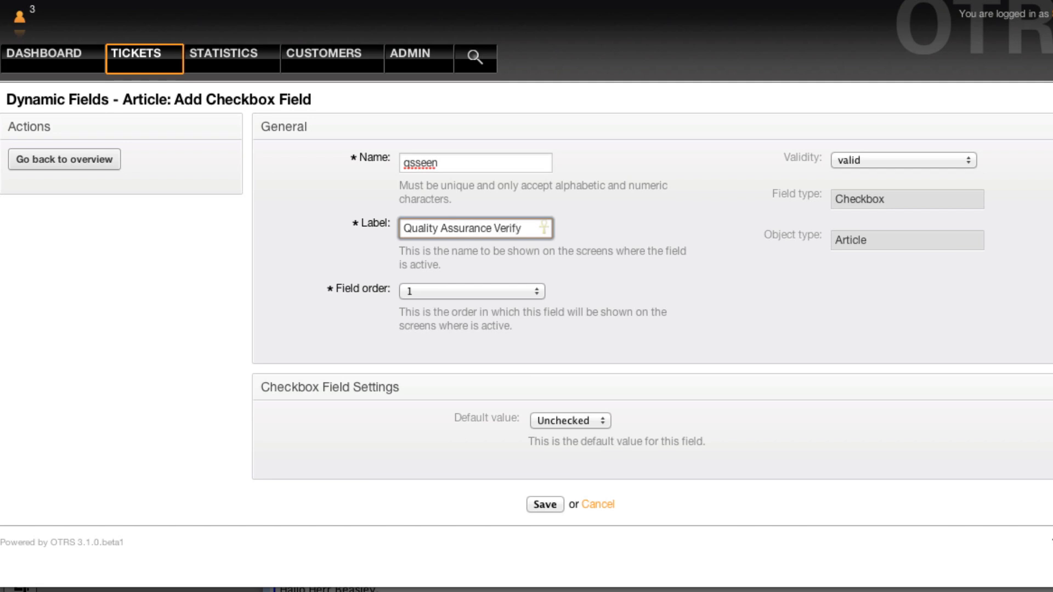
pyautogui.write('ied')
pyautogui.click(668, 226)
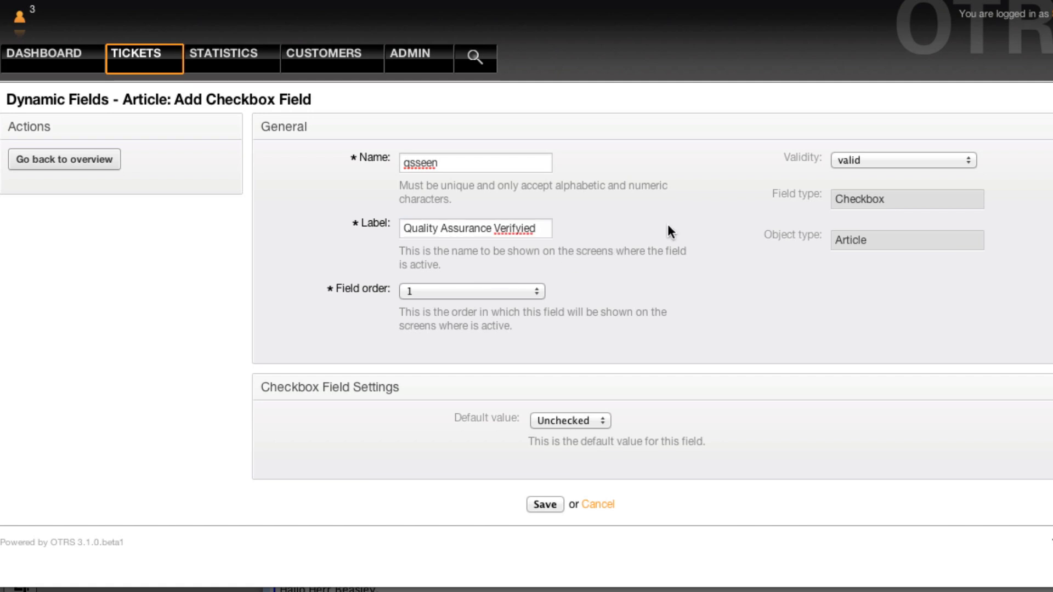
pyautogui.rightClick(525, 224)
pyautogui.click(537, 235)
# - Keep field order 1 and save the new checkbox field
pyautogui.click(495, 294)
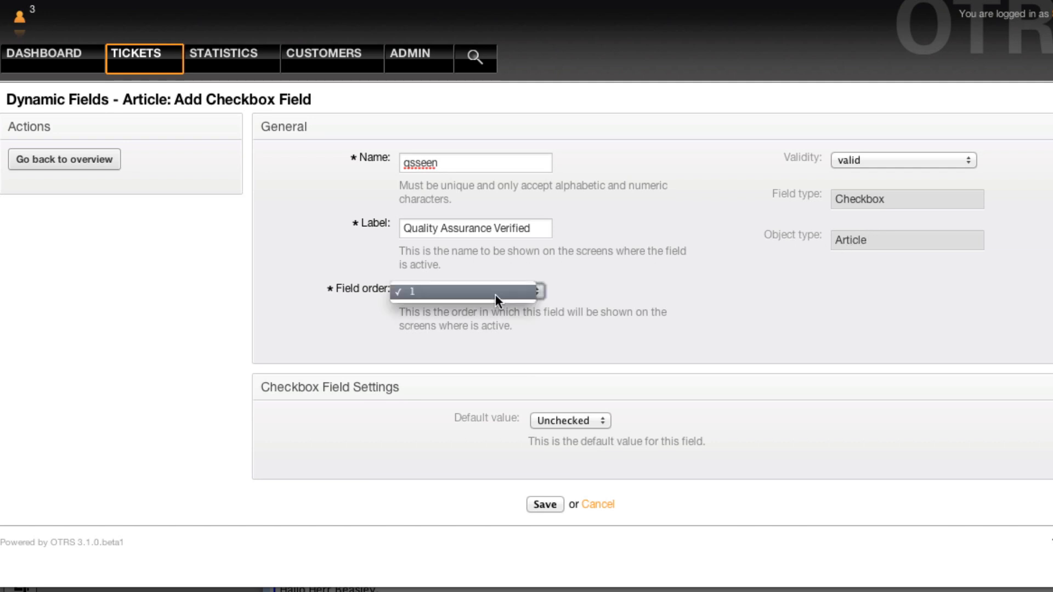
pyautogui.click(667, 263)
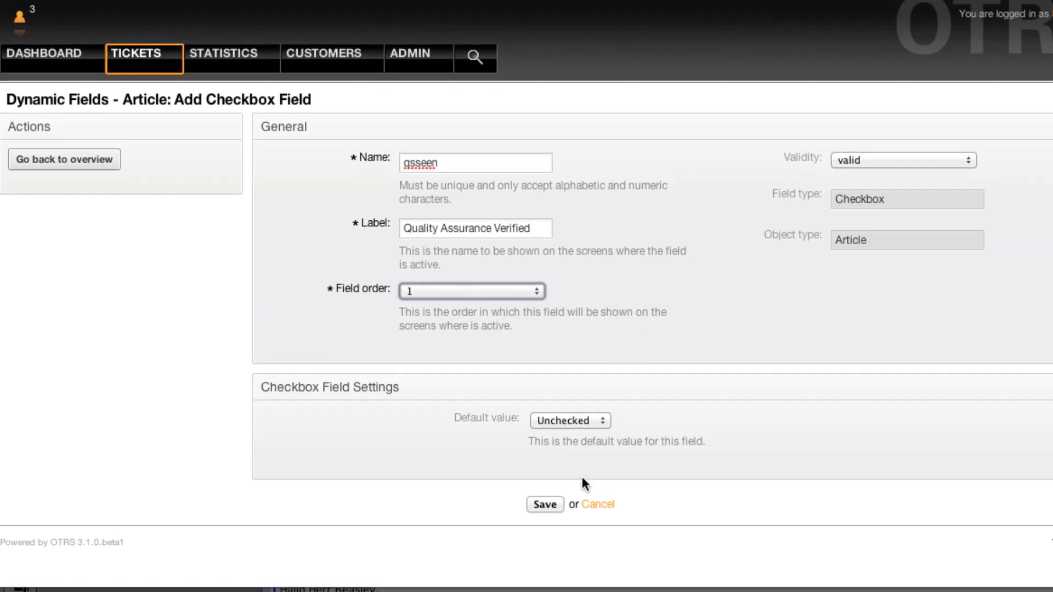
pyautogui.click(548, 504)
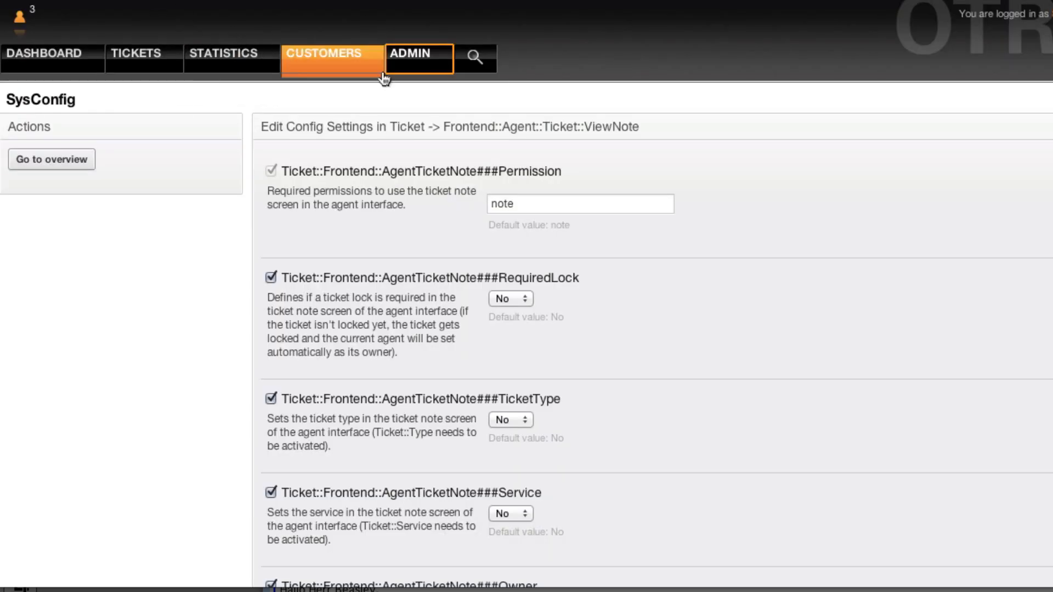
# - In AgentTicketNote###DynamicField, replace key 'mverif' with 'qsseen', content 1, and update
pyautogui.scroll(-1, 571, 137)
pyautogui.scroll(-1, 572, 138)
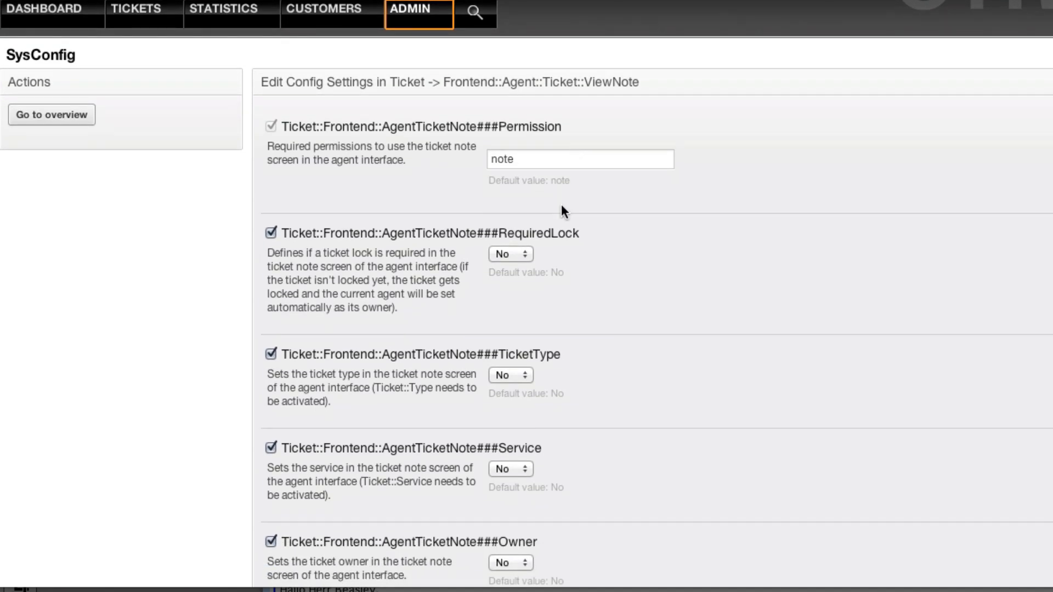
pyautogui.scroll(-15, 558, 204)
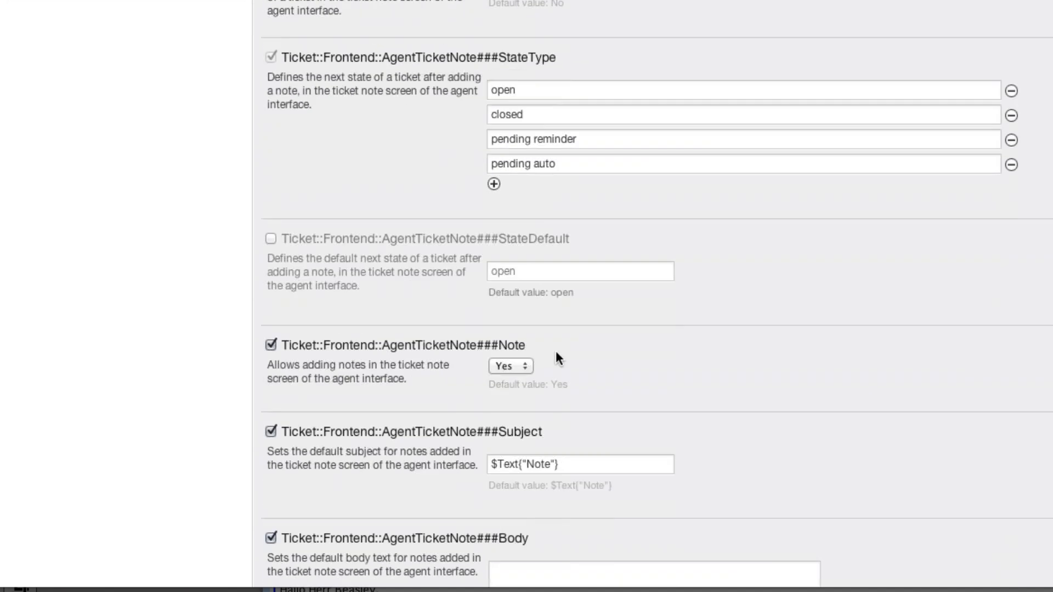
pyautogui.scroll(-20, 555, 358)
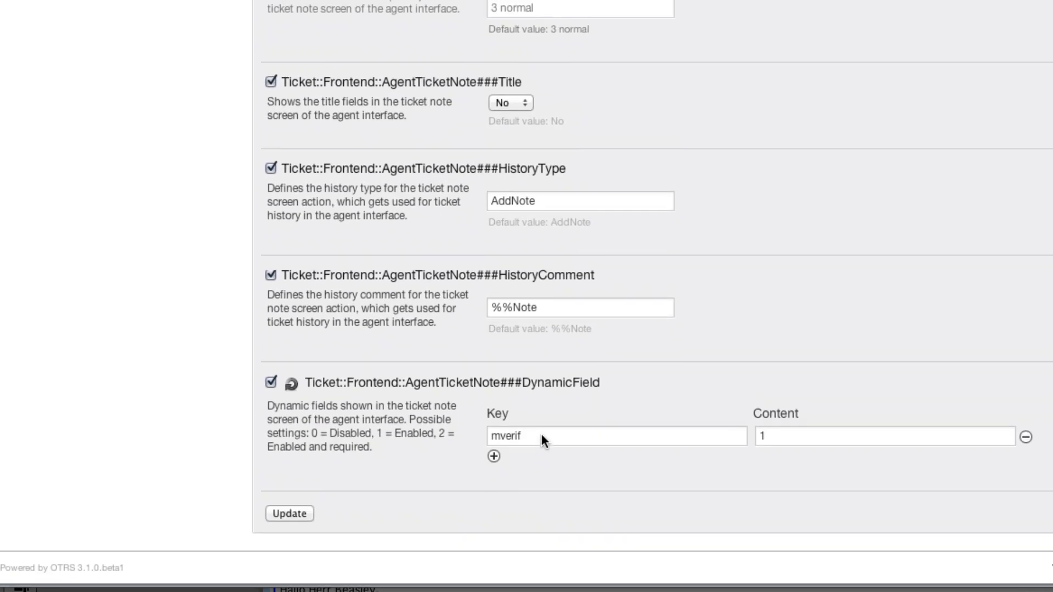
pyautogui.click(541, 435)
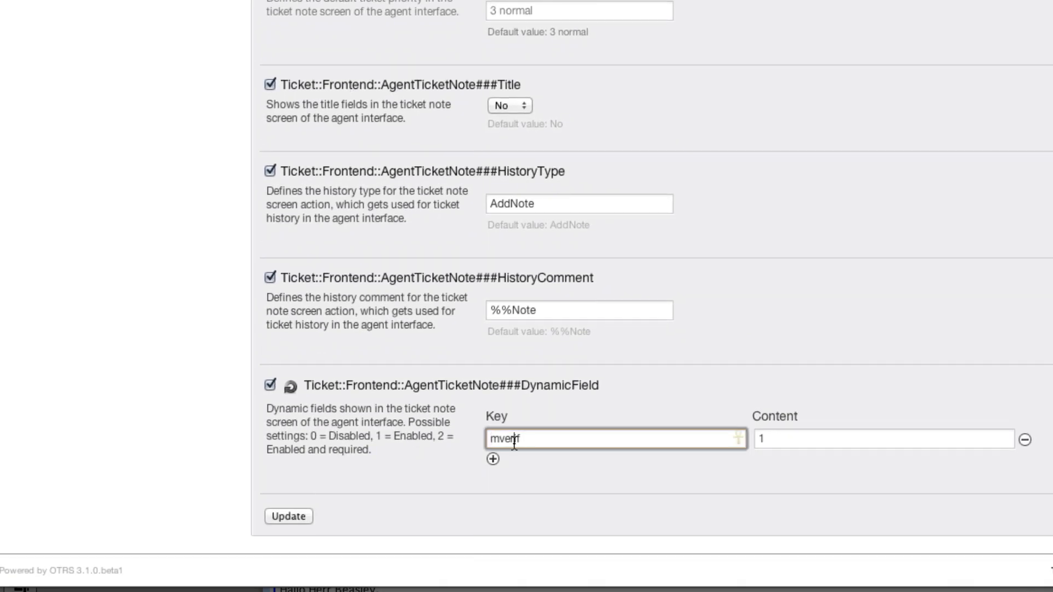
pyautogui.doubleClick(514, 442)
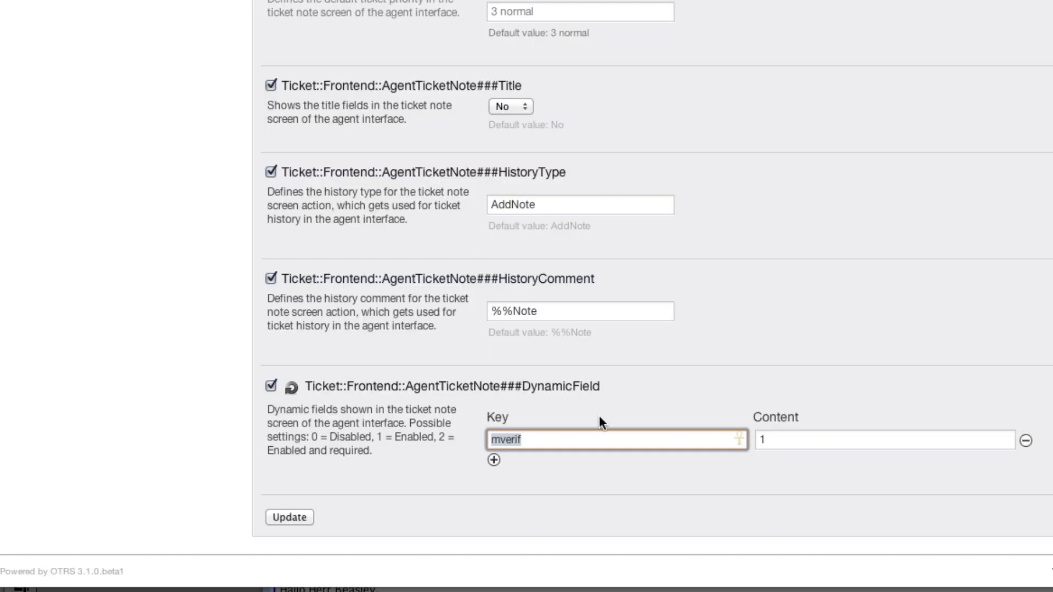
pyautogui.write('qsseen')
pyautogui.click(793, 446)
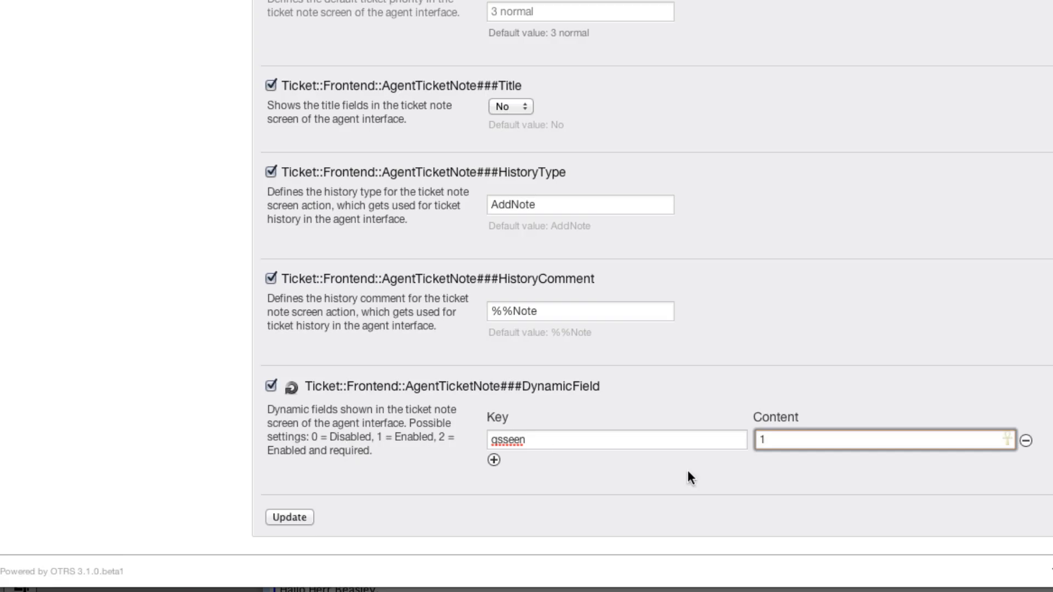
pyautogui.click(292, 517)
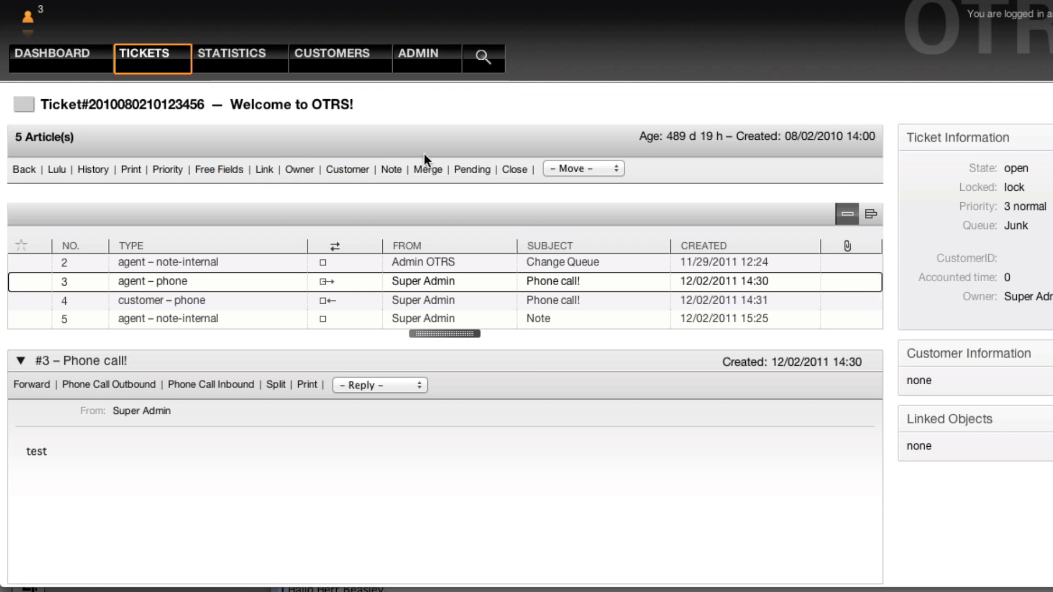
pyautogui.click(391, 169)
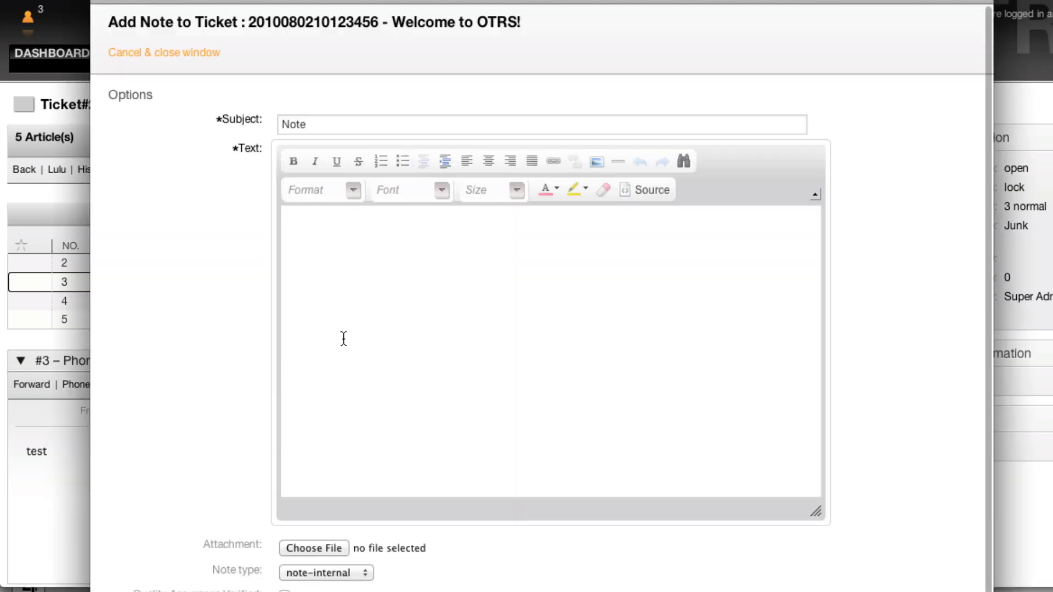
# - Confirm the Quality Assurance Verified checkbox on the Add Note form, then open and close Free Fields
pyautogui.scroll(-2, 254, 477)
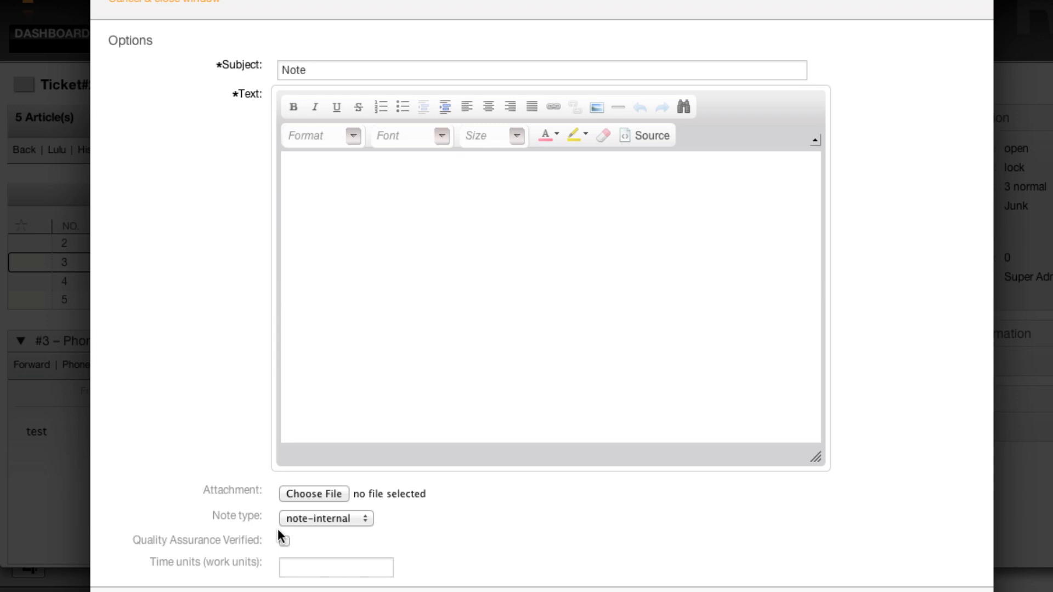
pyautogui.click(210, 2)
pyautogui.click(223, 172)
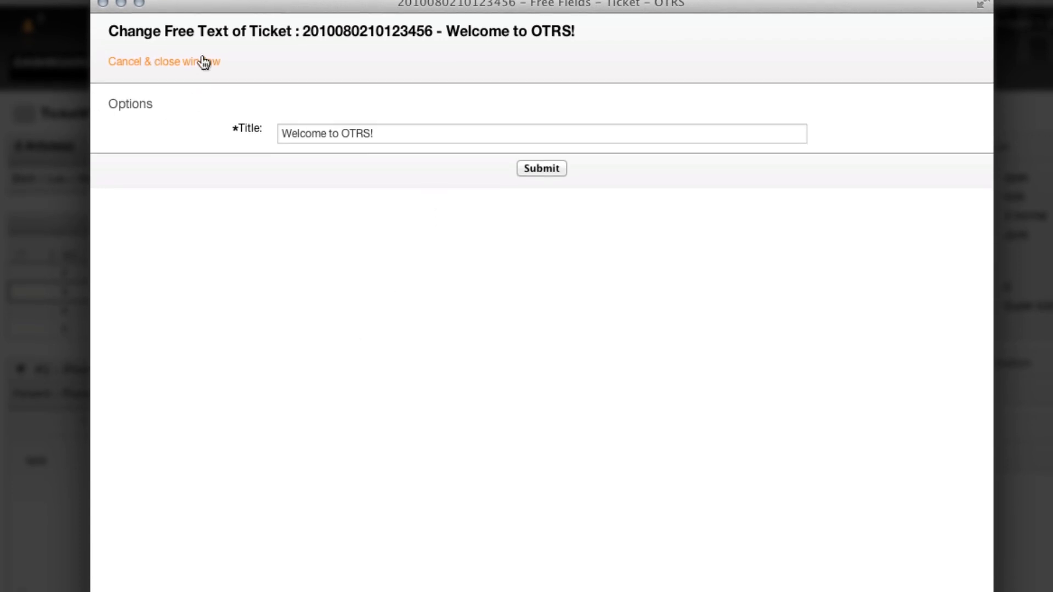
pyautogui.click(204, 75)
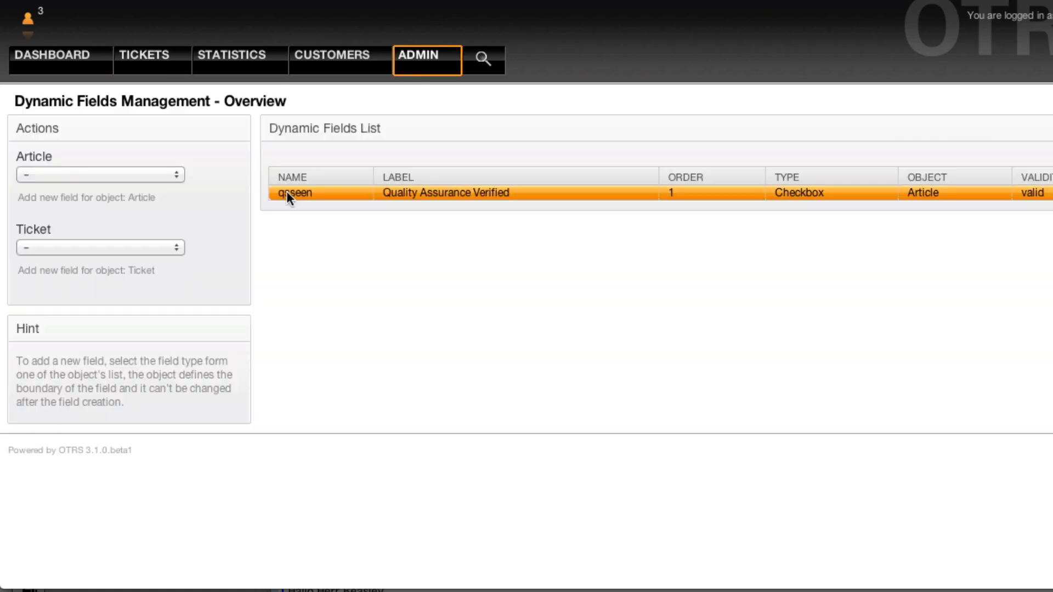
# - Set the qsseen field's validity to invalid-temporarily and save it
pyautogui.click(287, 192)
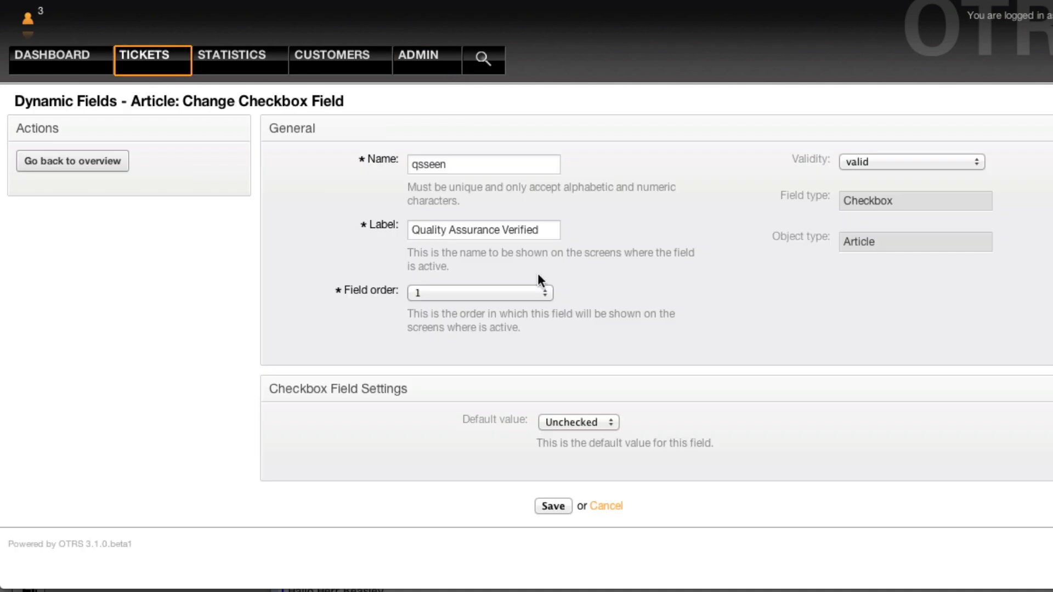
pyautogui.click(930, 160)
pyautogui.press('Escape')
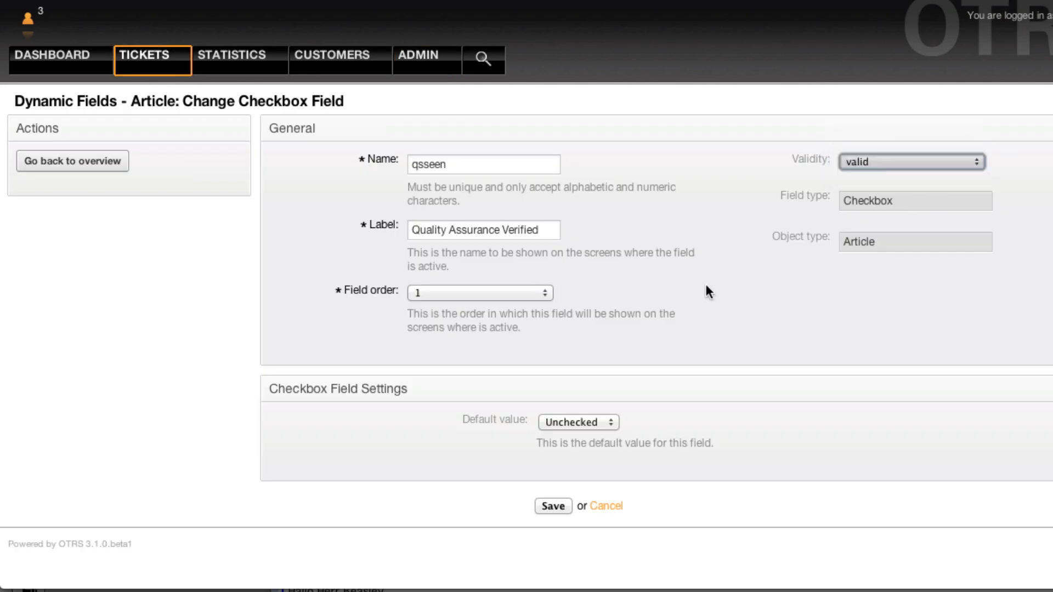
pyautogui.press('Up')
pyautogui.click(552, 505)
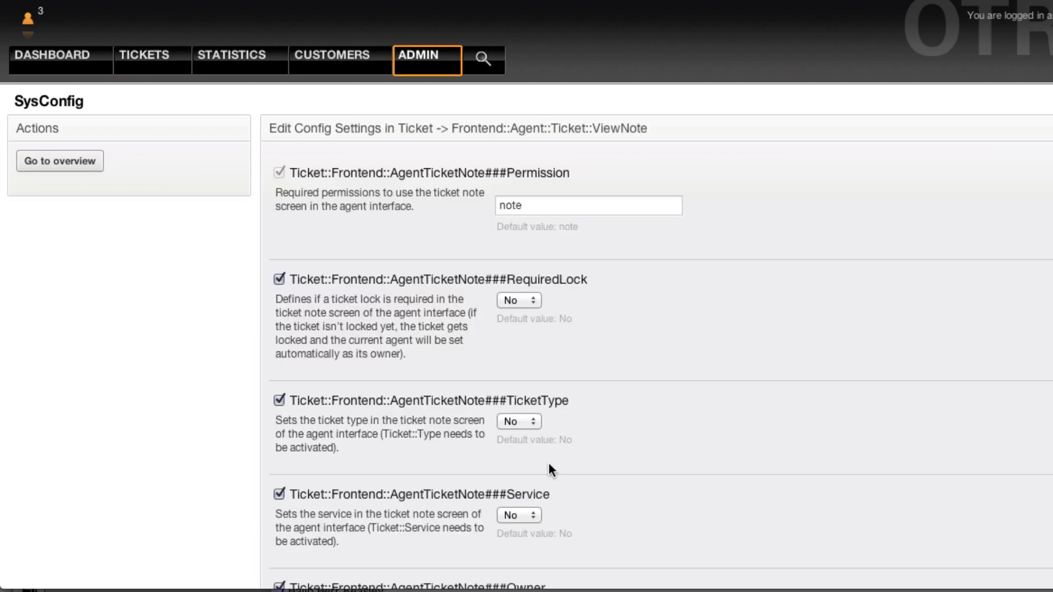
pyautogui.scroll(-20, 549, 462)
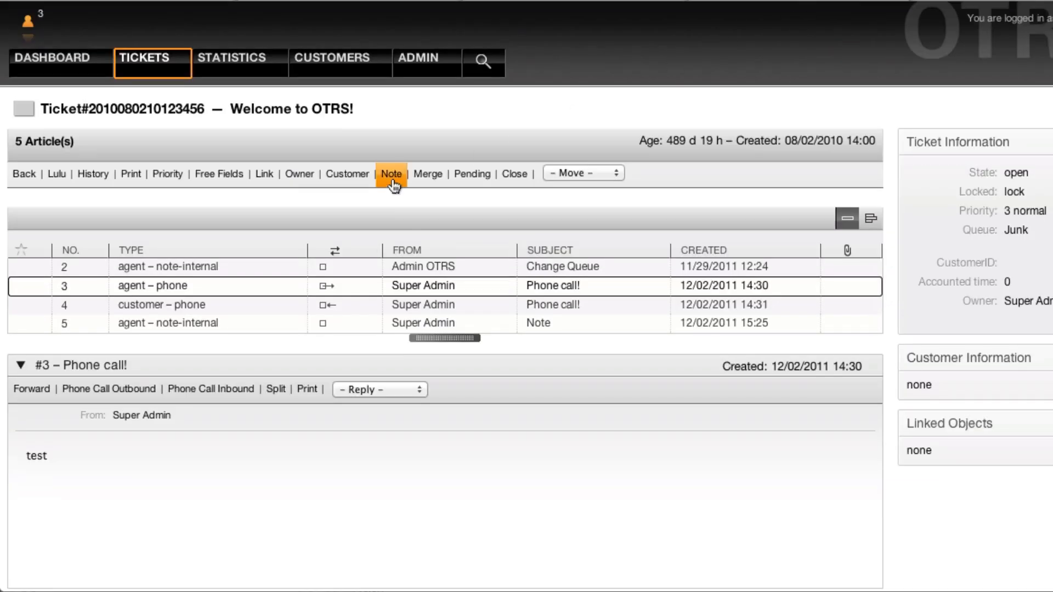
# - Open the ticket's Add Note form to confirm the Quality Assurance Verified checkbox no longer appears
pyautogui.click(393, 184)
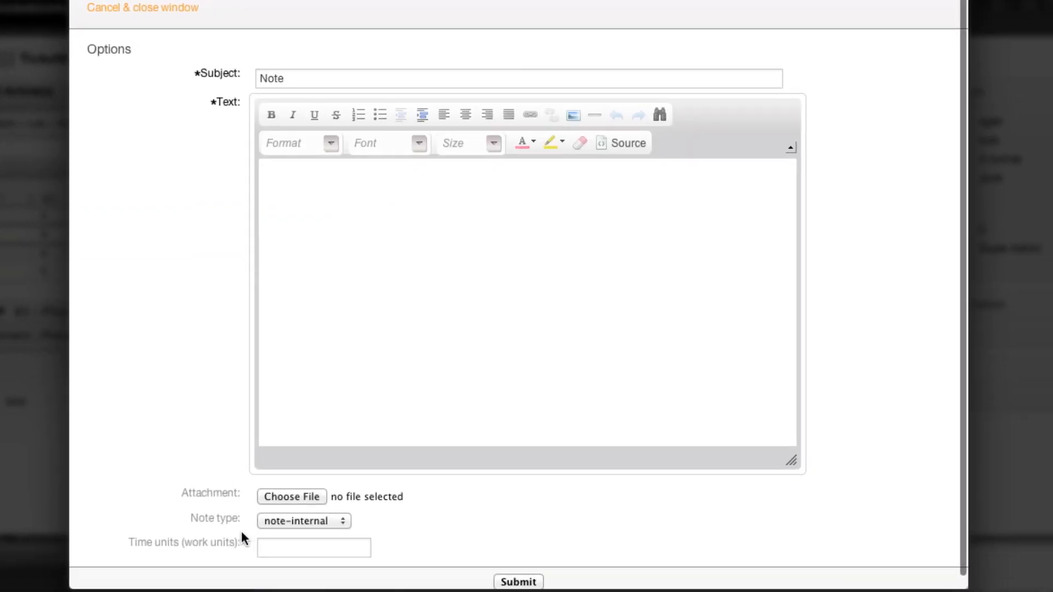